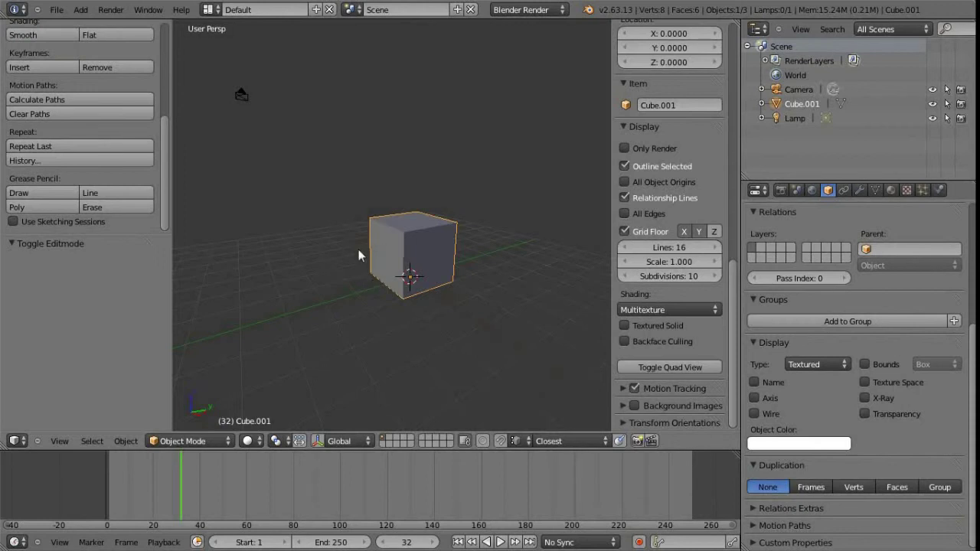
- Switch the viewport area to User Preferences and expand the 3D View keymap category
click(15, 442)
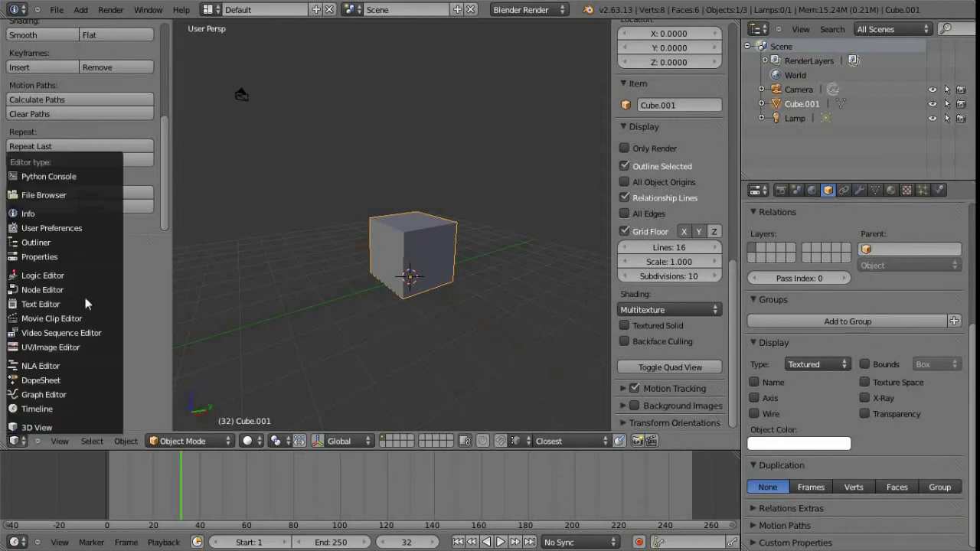
click(65, 228)
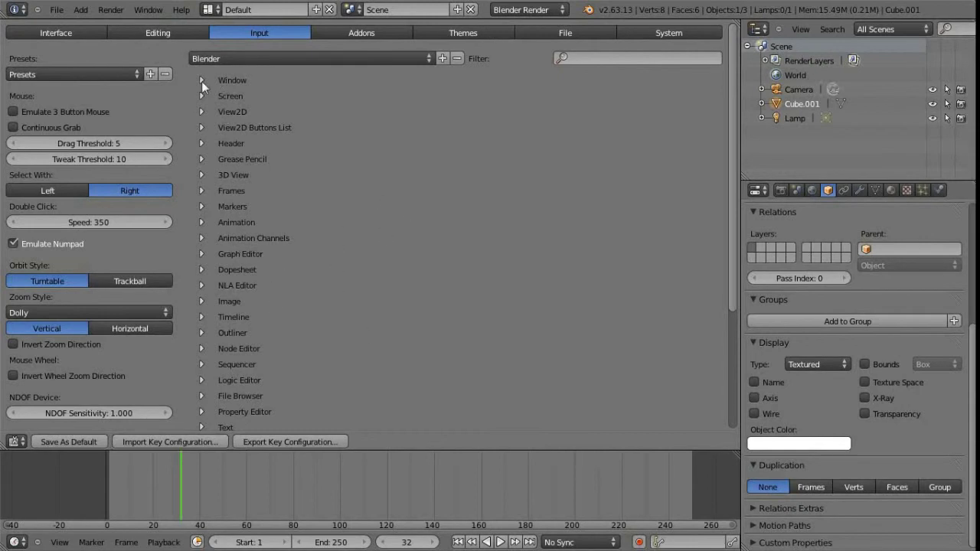
click(201, 175)
scroll(316, 209, down, 5)
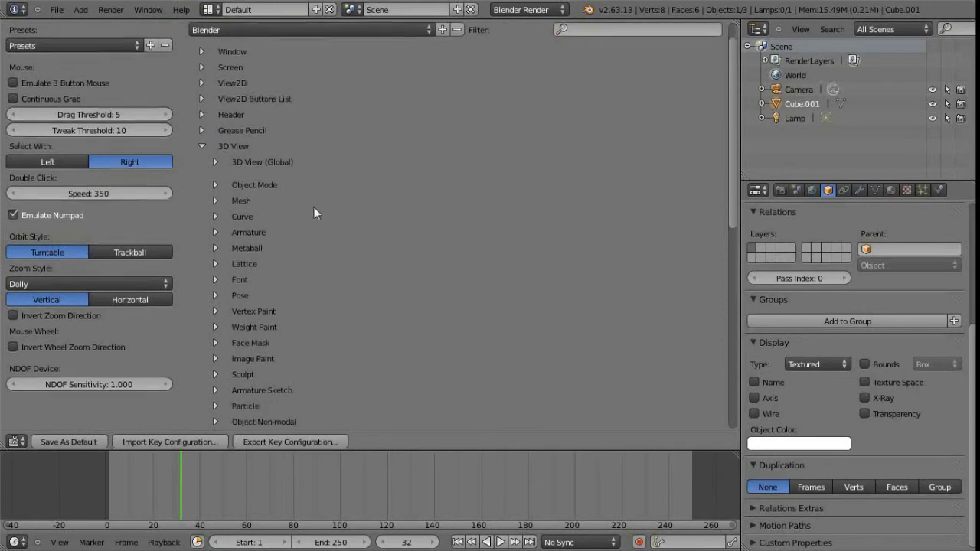
- Expand 3D View (Global) and scroll through its shortcut bindings
click(216, 47)
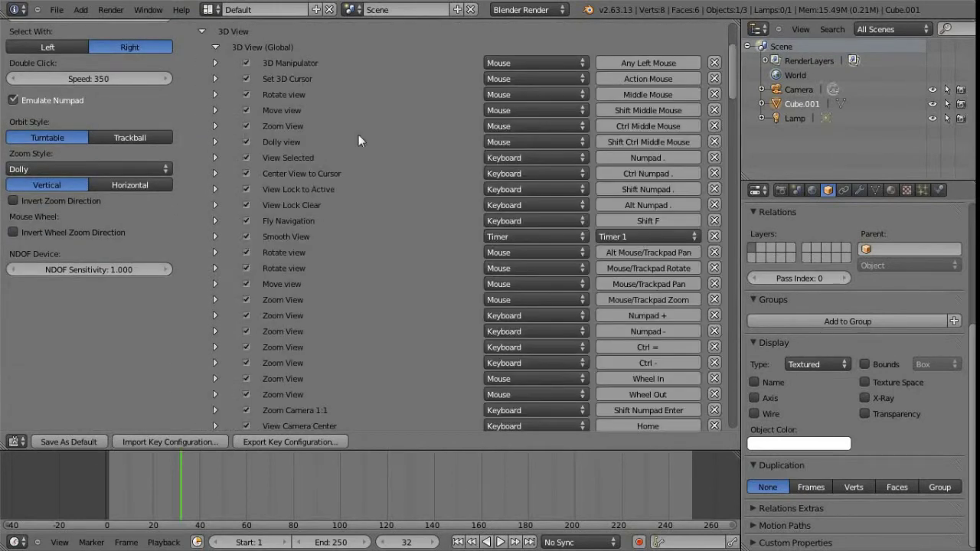
scroll(453, 159, down, 11)
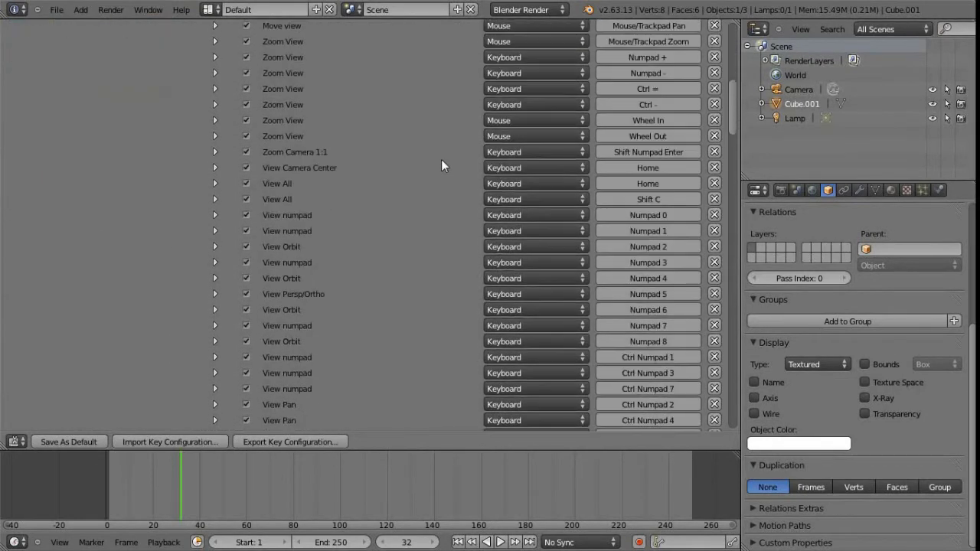
scroll(438, 157, down, 12)
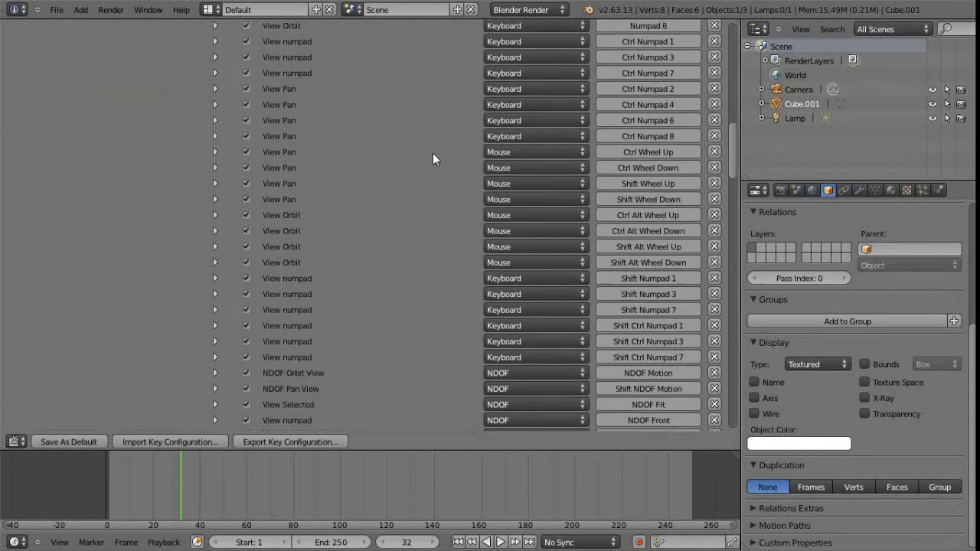
drag(734, 153, 721, 38)
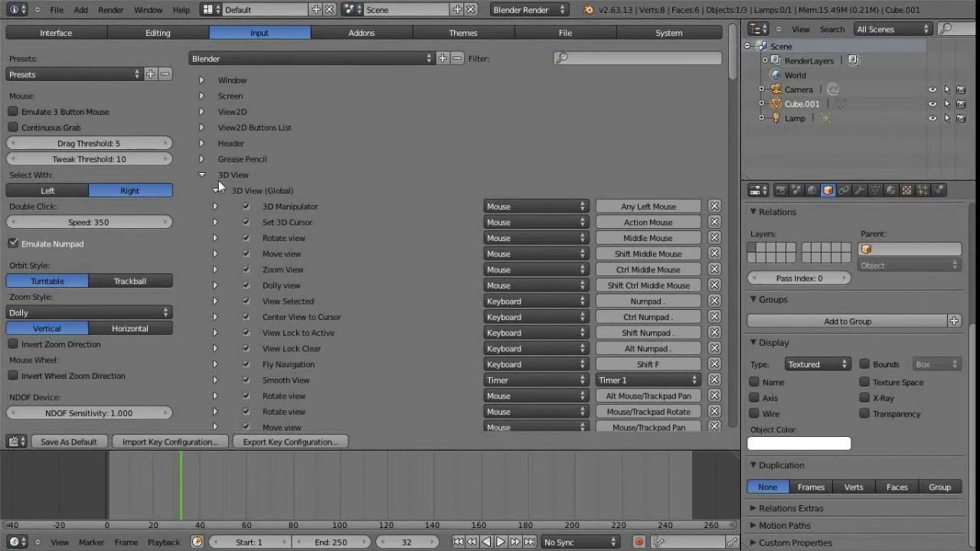
- Collapse the 3D View (Global) and 3D View keymaps and scroll down the list
click(216, 189)
click(203, 174)
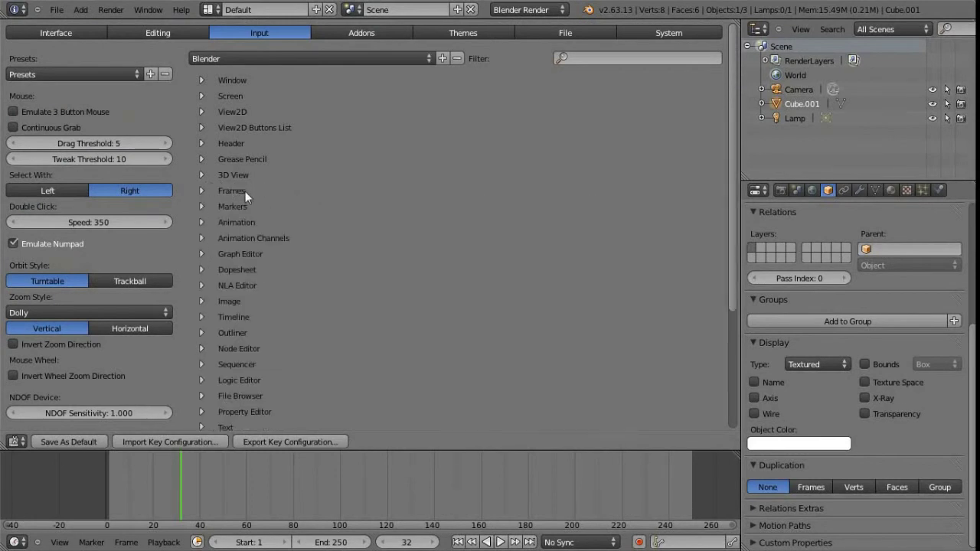
scroll(279, 285, down, 3)
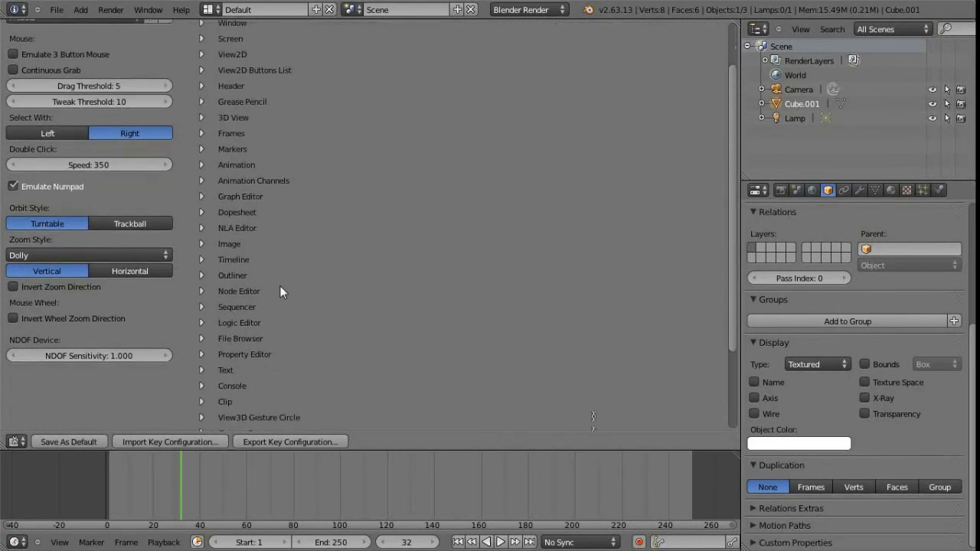
scroll(272, 282, down, 2)
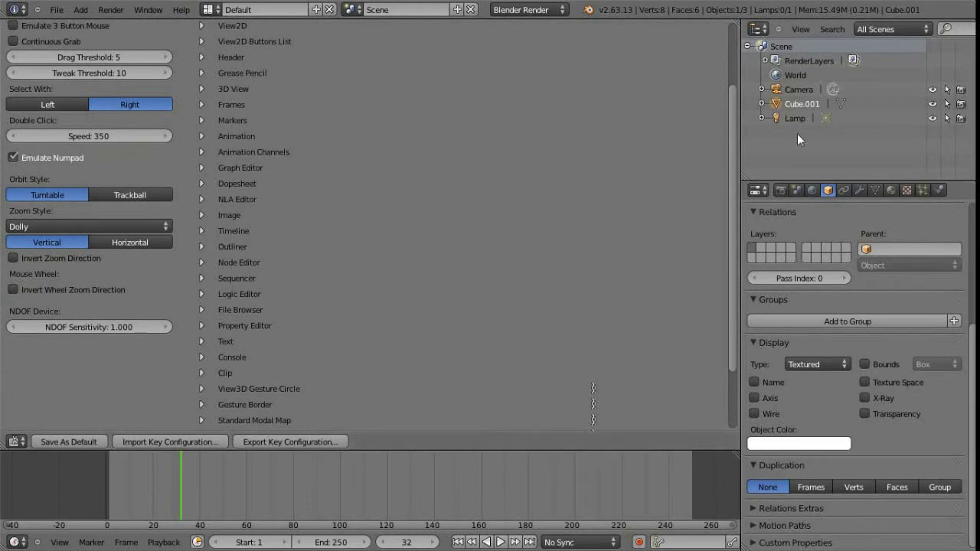
- Expand the Outliner keymap, review its shortcuts, collapse it and return to the top
click(202, 247)
scroll(414, 274, down, 5)
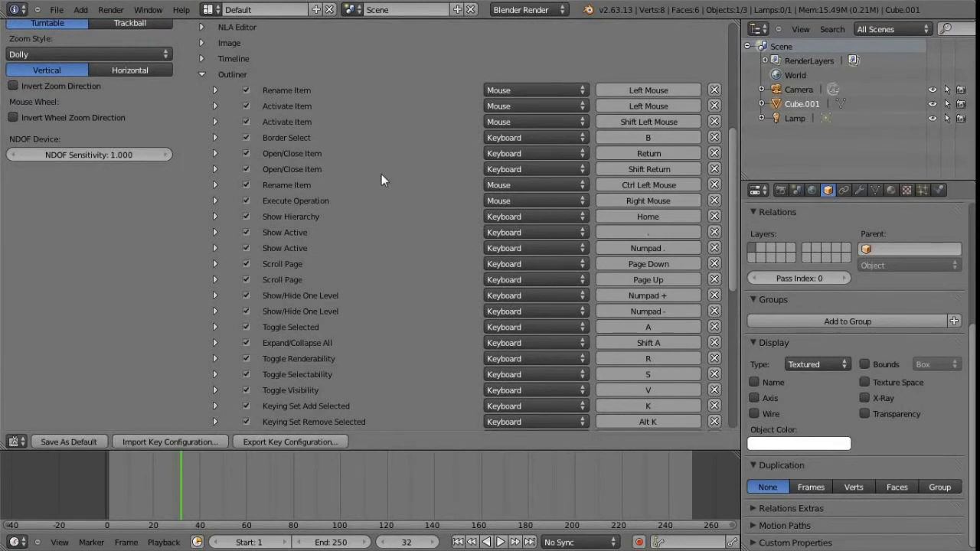
scroll(645, 180, down, 4)
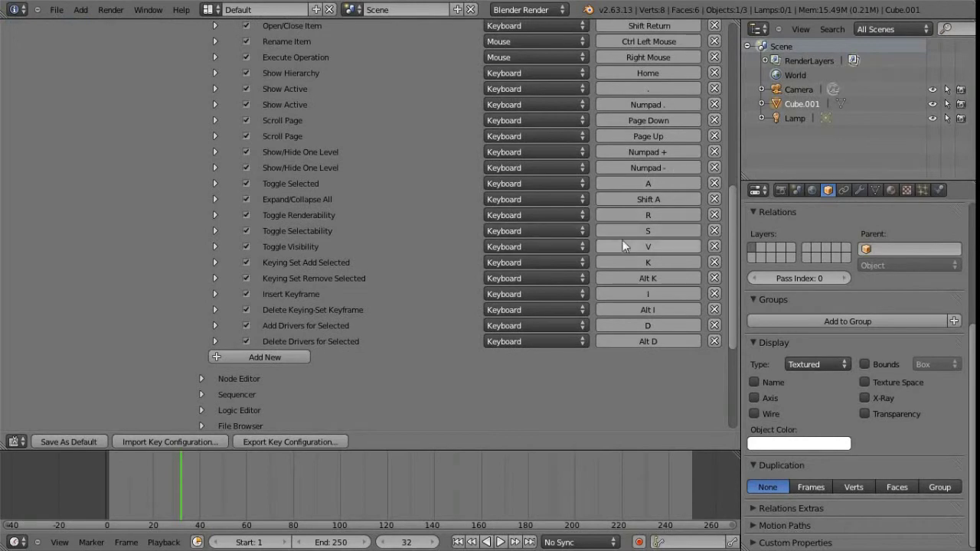
scroll(655, 191, up, 2)
scroll(639, 184, up, 7)
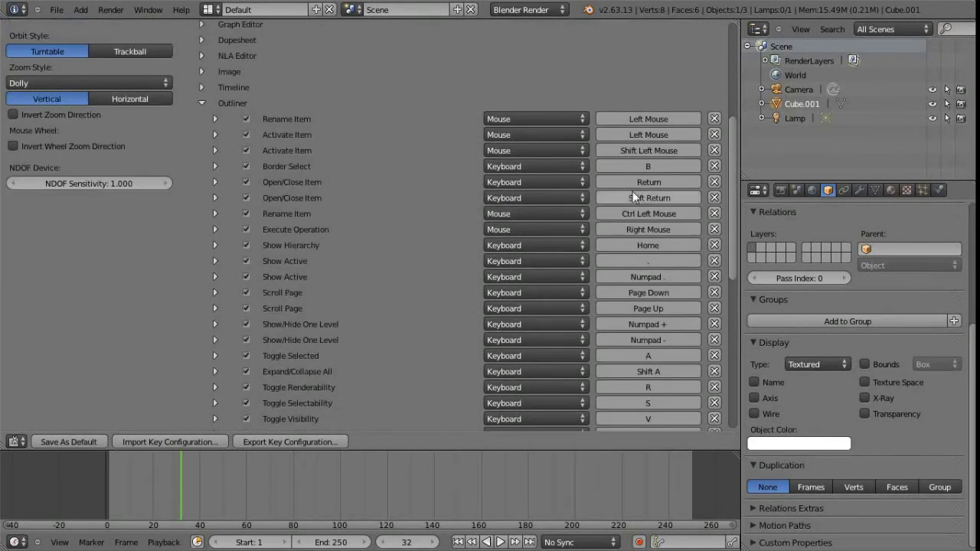
click(201, 190)
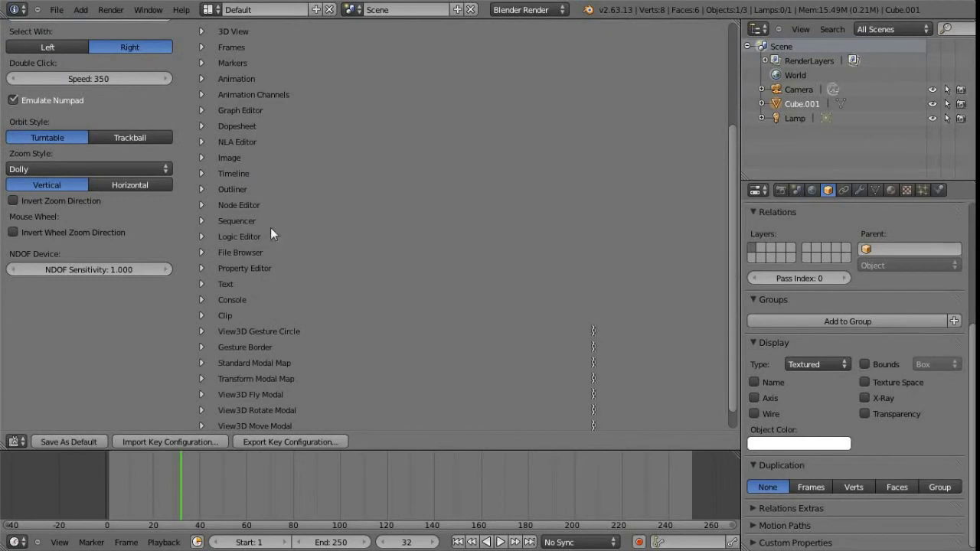
scroll(335, 283, up, 5)
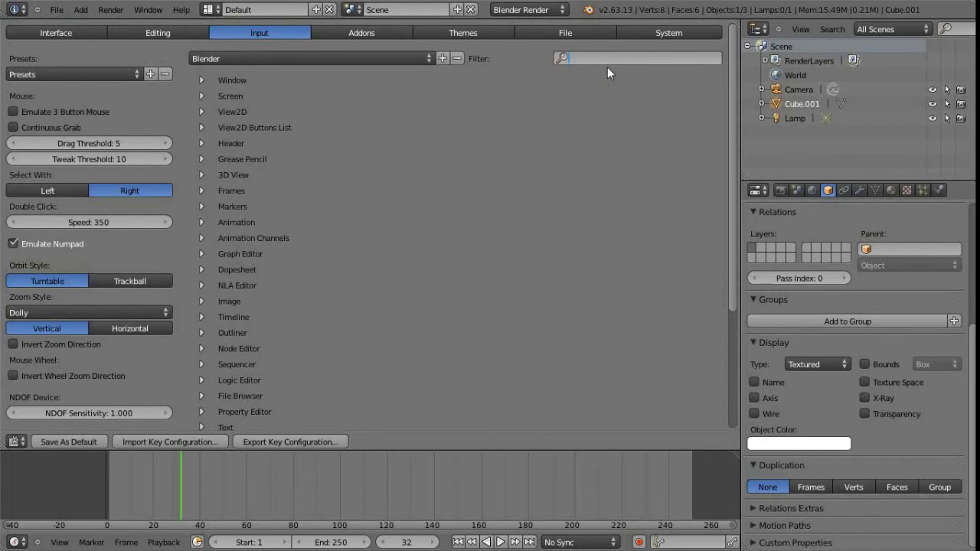
- Filter the keymap by 'extrude' and inspect the Extrude and Move on Normals binding
text(extrud)
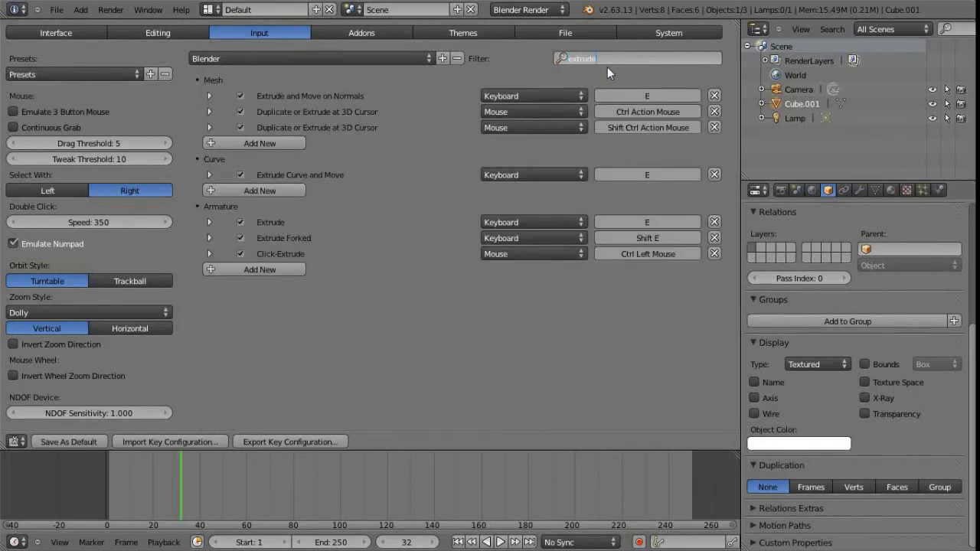
text(e)
key(Return)
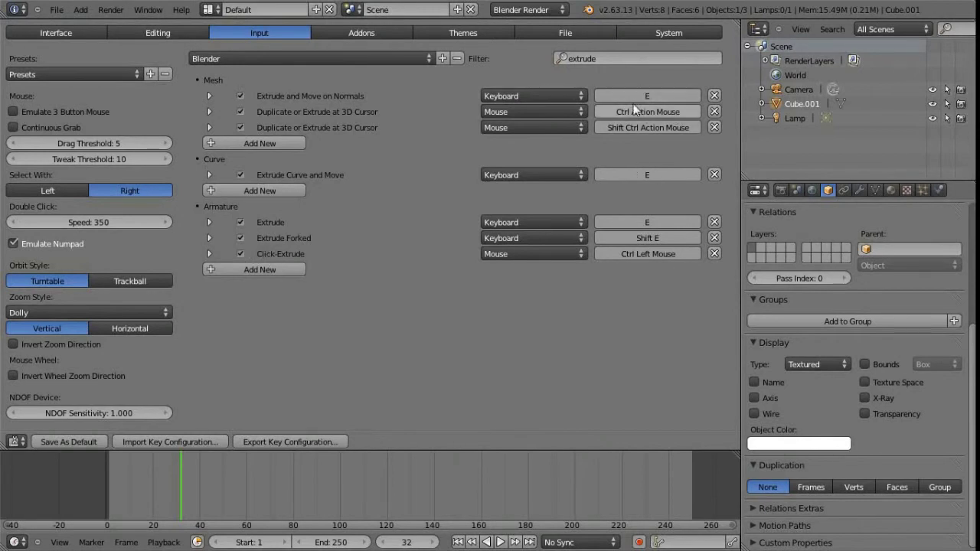
click(207, 95)
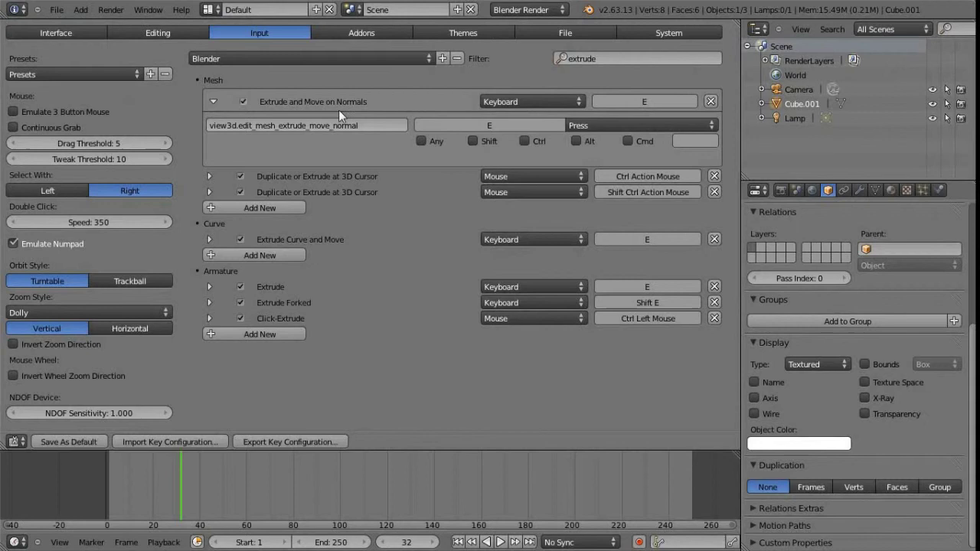
click(214, 101)
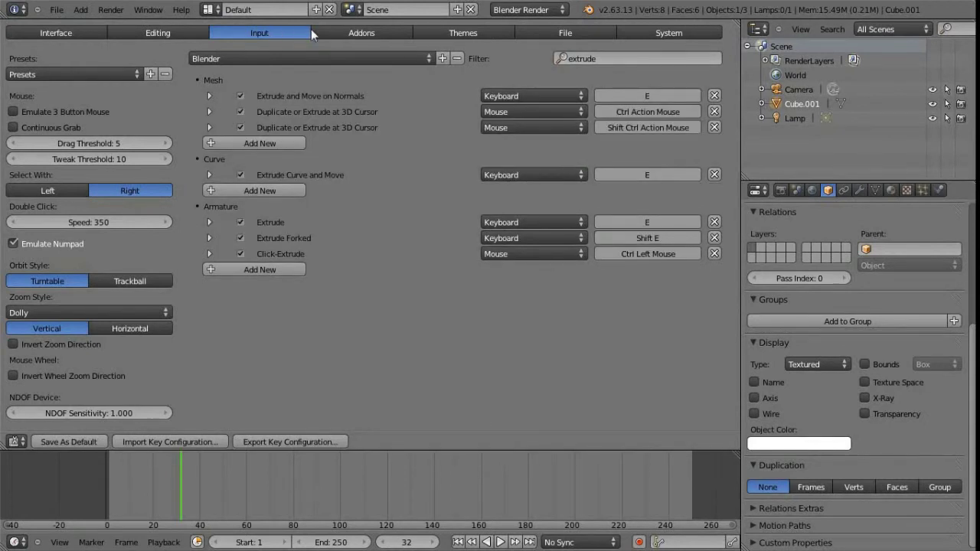
- Browse the list of add-ons in the Addons preferences tab
click(361, 30)
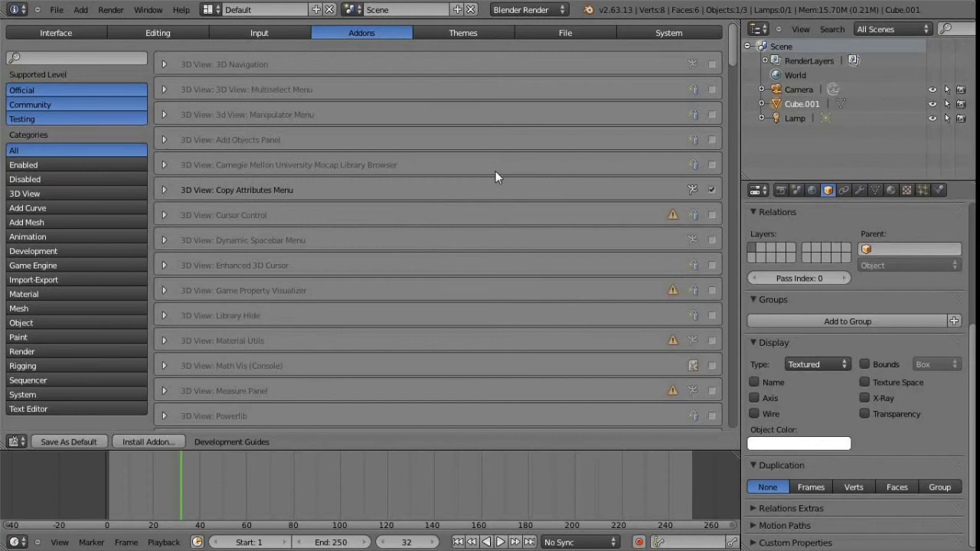
scroll(511, 176, down, 5)
scroll(524, 160, down, 2)
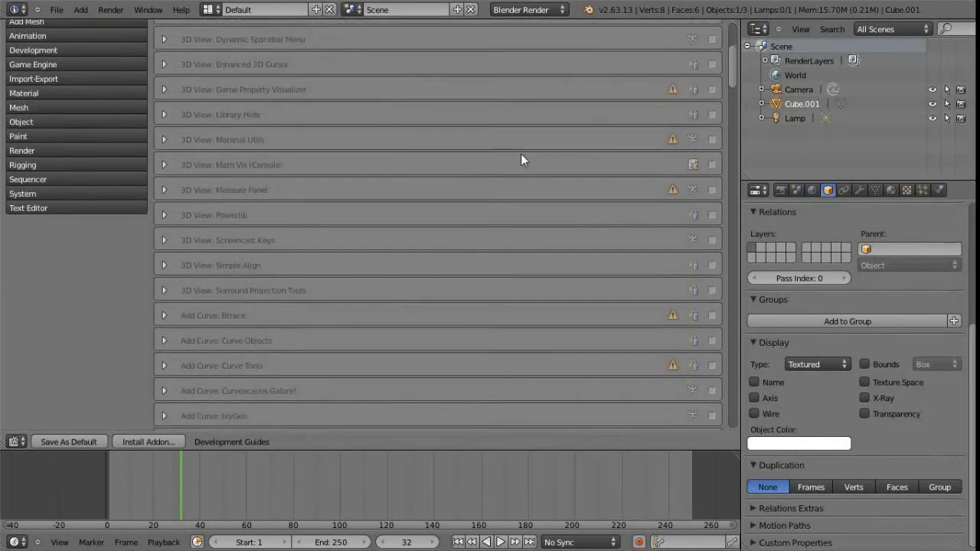
scroll(512, 160, up, 4)
scroll(507, 153, up, 3)
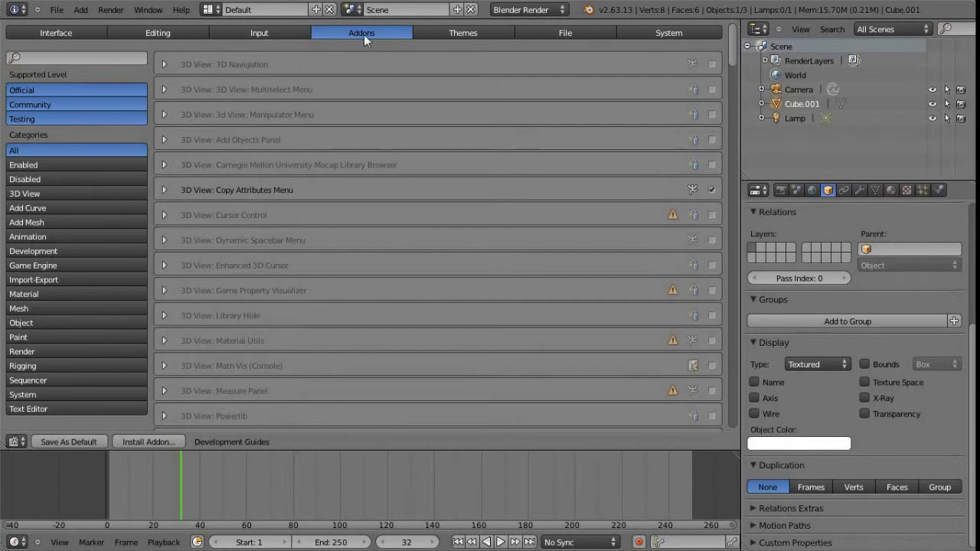
- Apply the Zbrush theme preset in the Themes tab
click(479, 31)
click(49, 74)
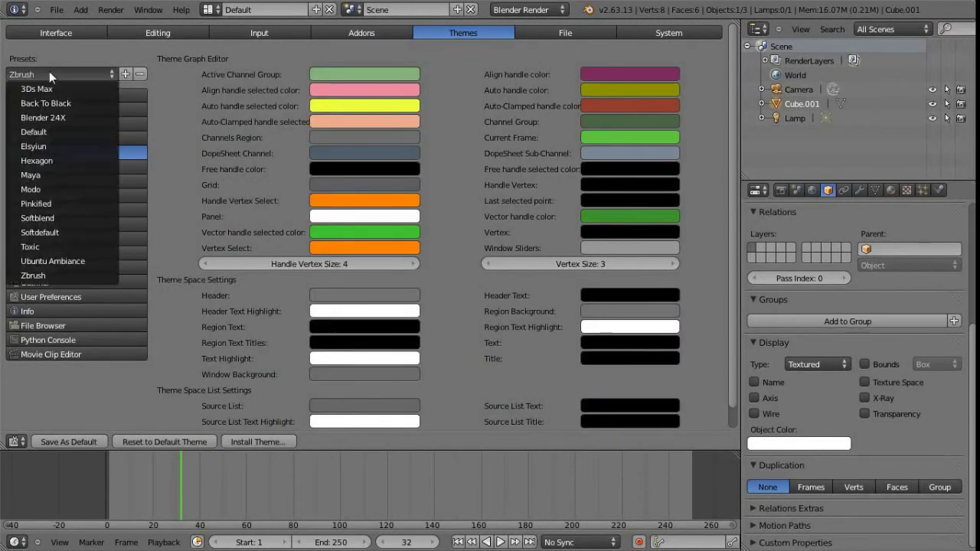
click(47, 272)
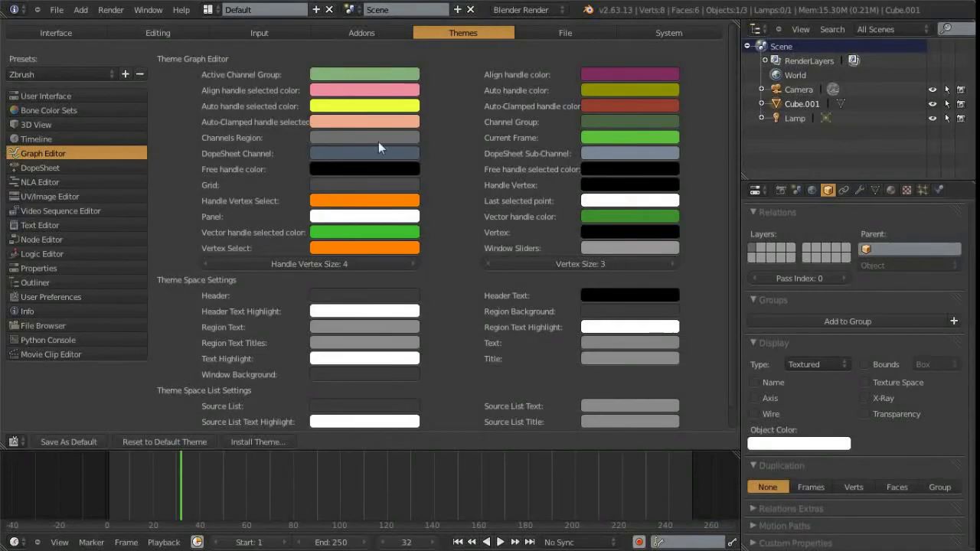
- Return to the Input tab and switch the area back to the 3D View
click(242, 33)
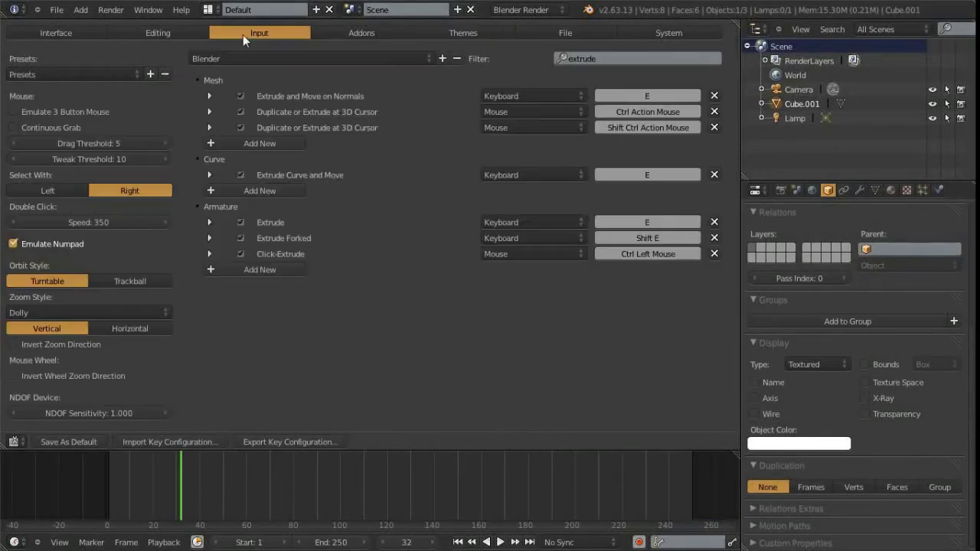
click(13, 441)
click(46, 395)
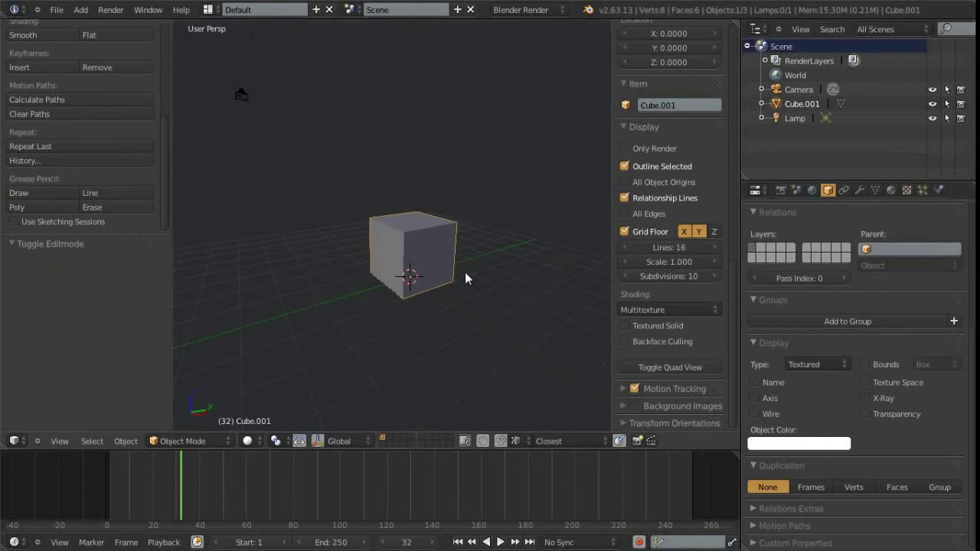
- Orbit and zoom the view to inspect the cube from several sides
middle_drag(465, 272, 432, 258)
scroll(397, 250, down, 3)
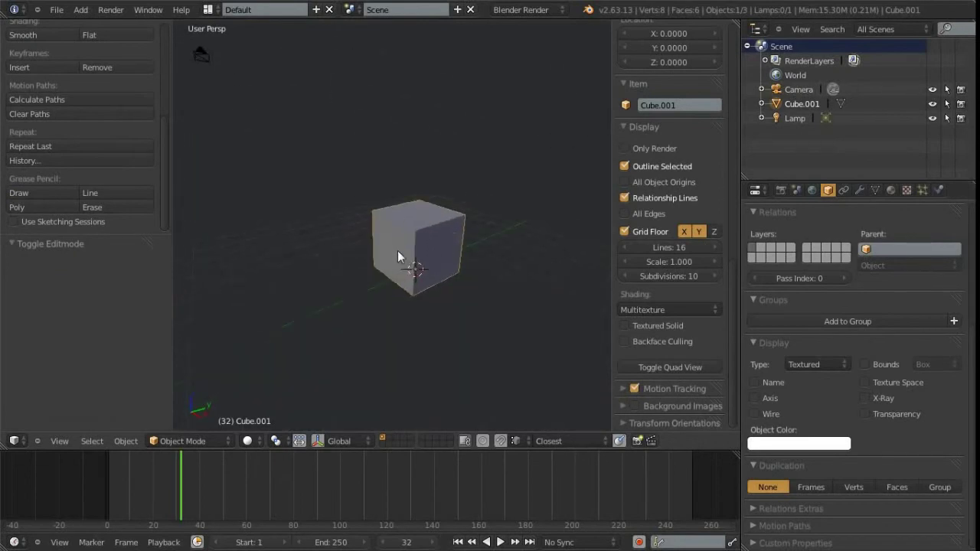
middle_drag(417, 247, 394, 248)
scroll(392, 243, up, 2)
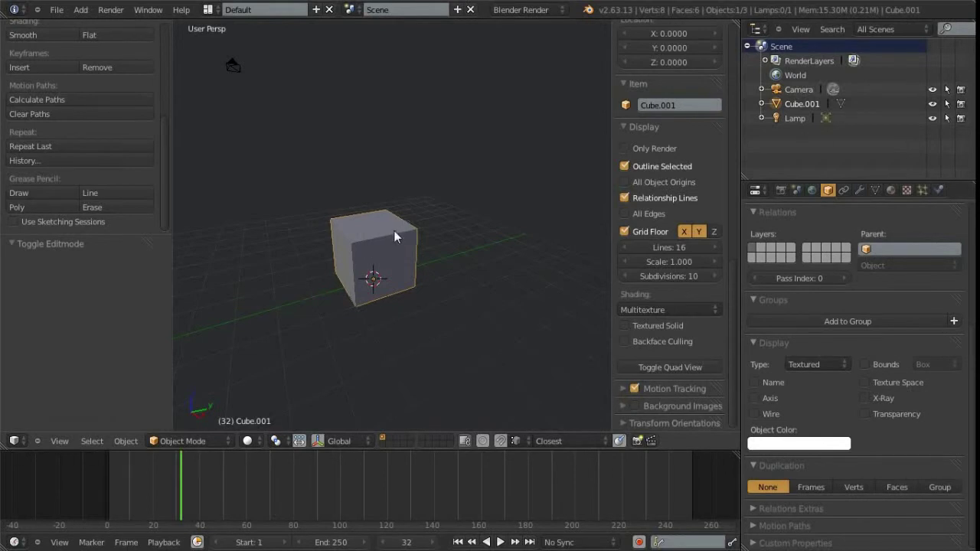
middle_drag(391, 226, 421, 223)
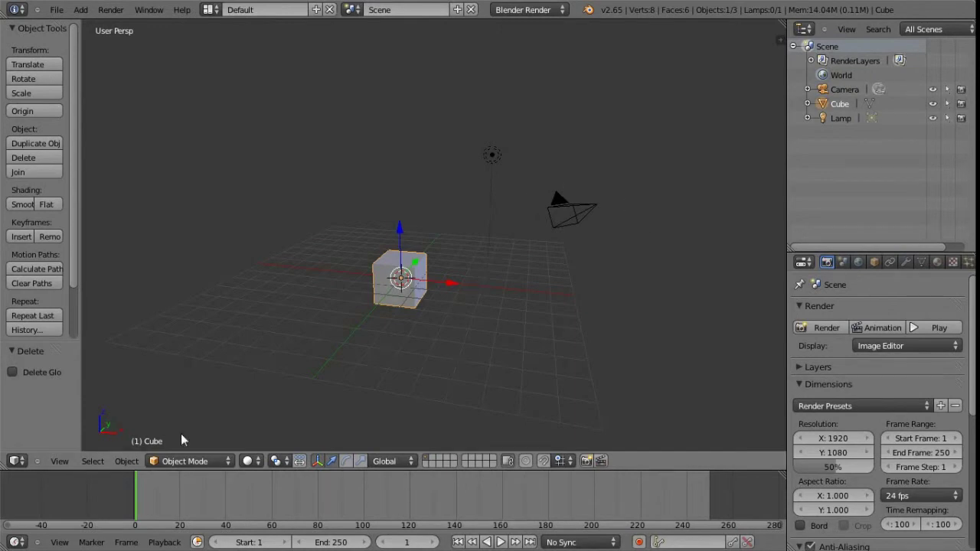
- Reopen User Preferences from the File menu, then close the preferences window
click(68, 460)
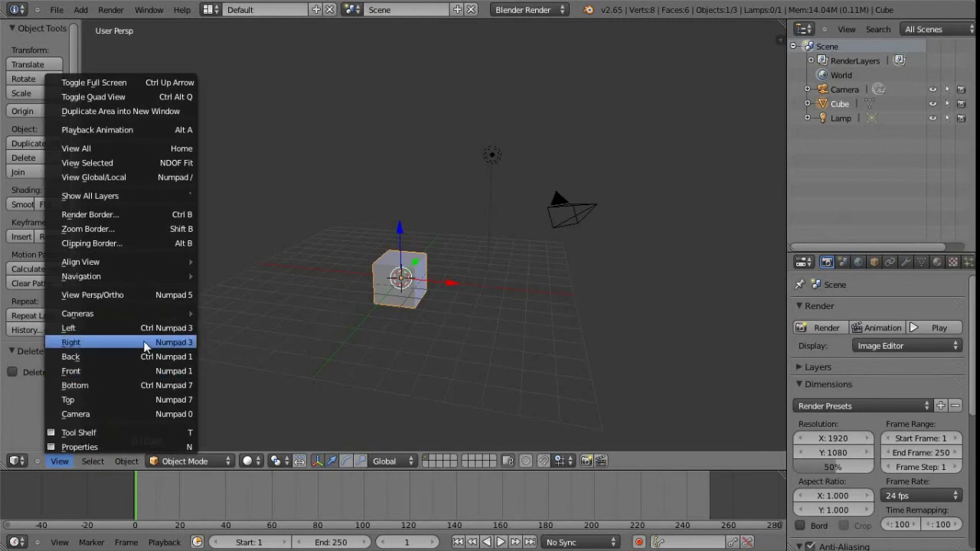
click(56, 10)
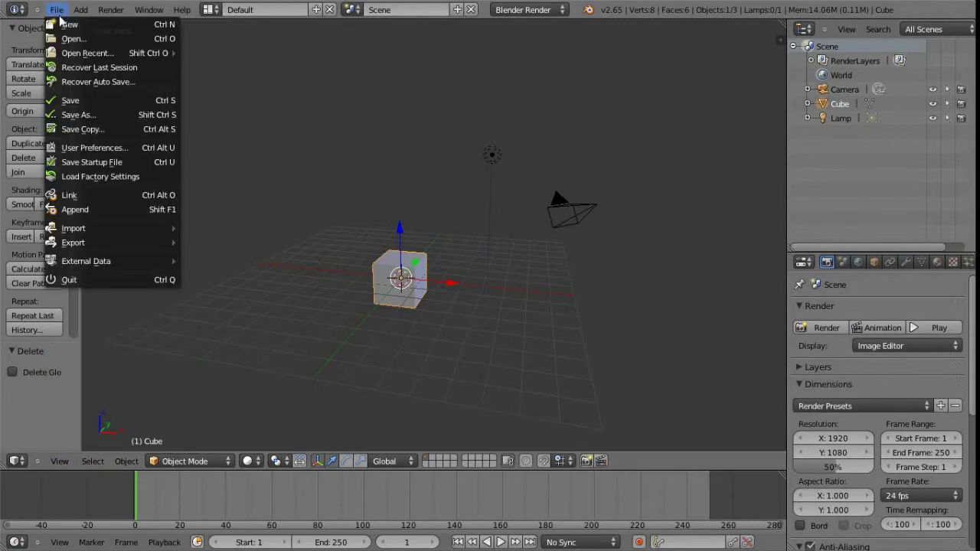
click(96, 150)
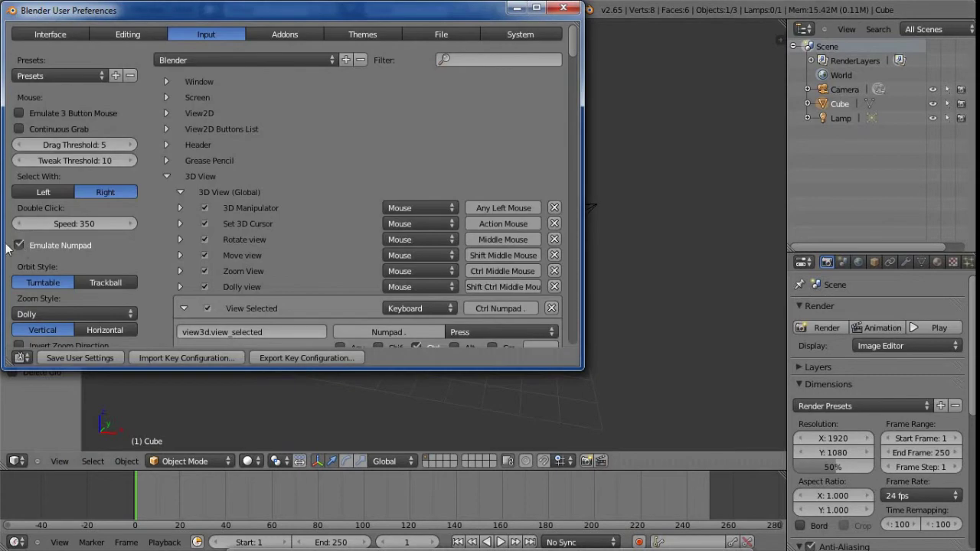
click(564, 7)
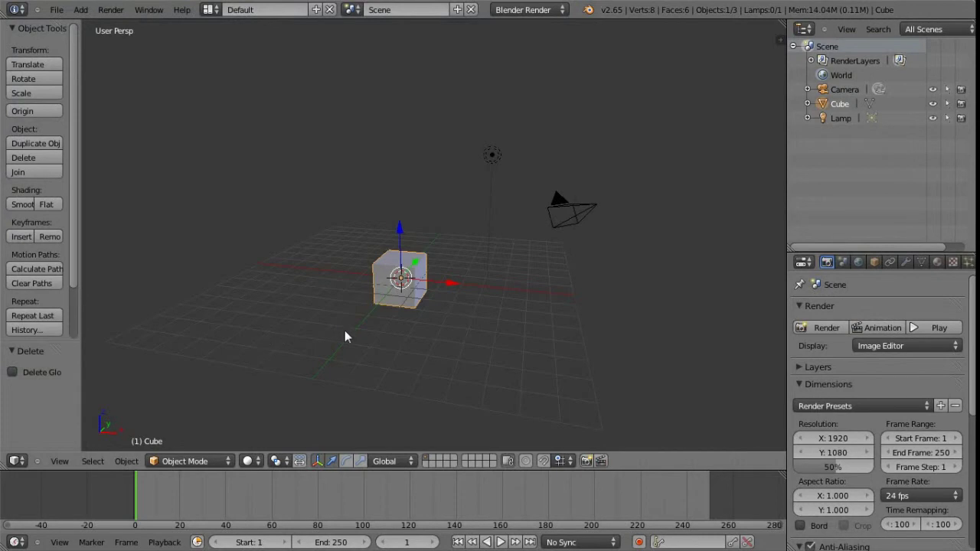
- Cycle through front, right and top views, toggle orthographic twice, then enter camera view
key(1)
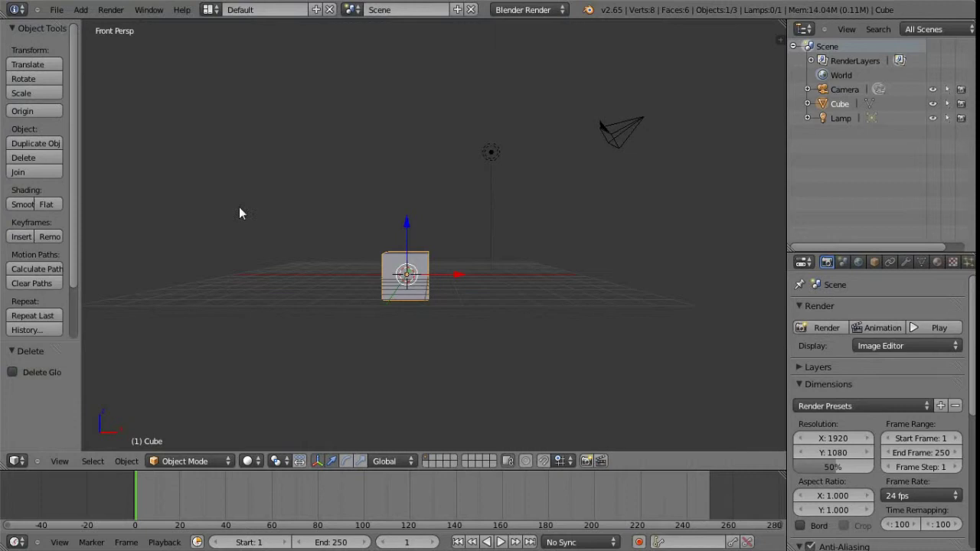
key(3)
key(7)
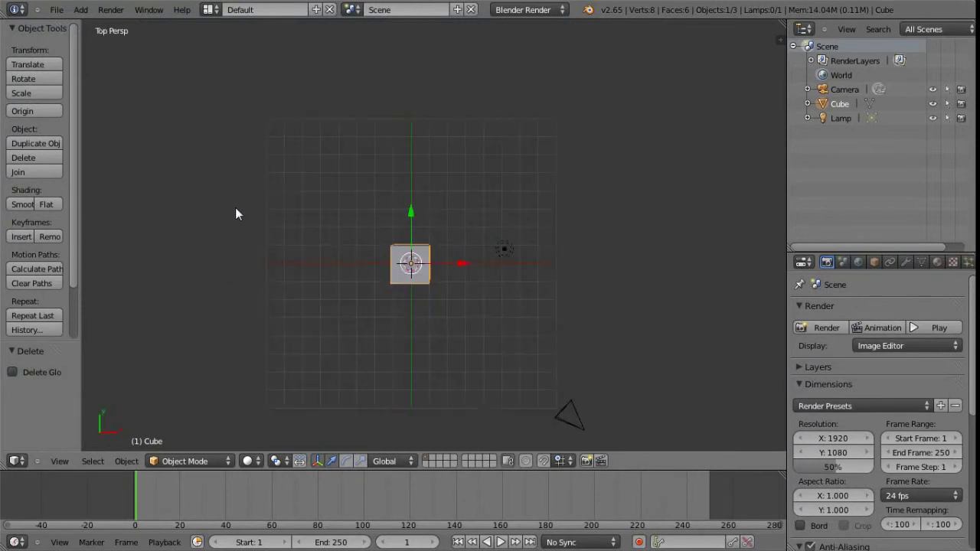
key(5)
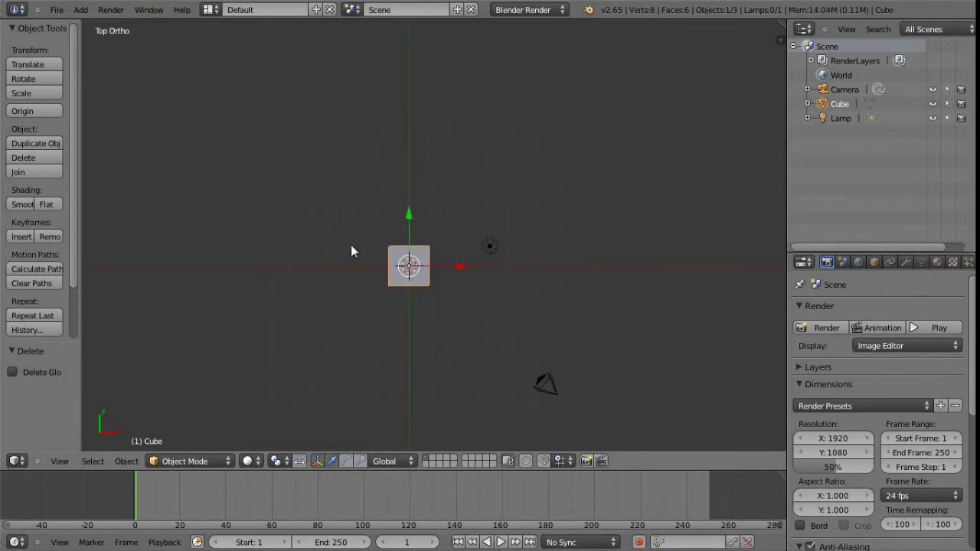
key(5)
key(5)
key(KP_0)
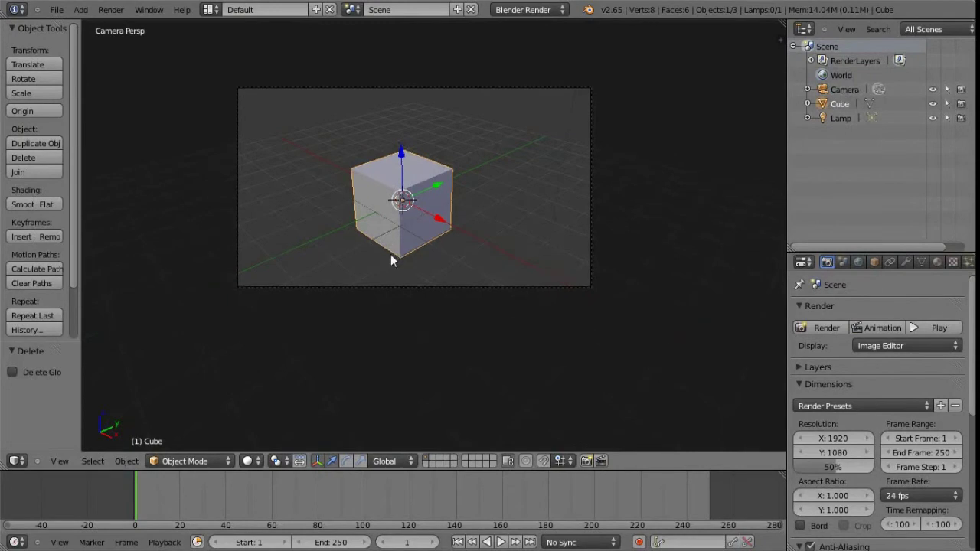
- Leave camera view by panning and orbiting, then frame every object with View All
shift+middle_drag(391, 254, 449, 312)
middle_drag(426, 262, 451, 280)
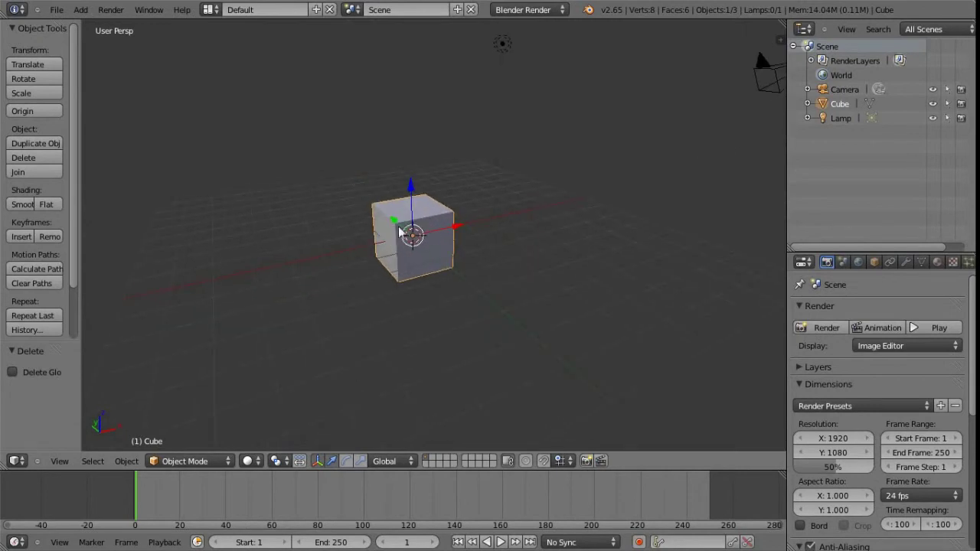
shift+scroll(450, 239, up, 5)
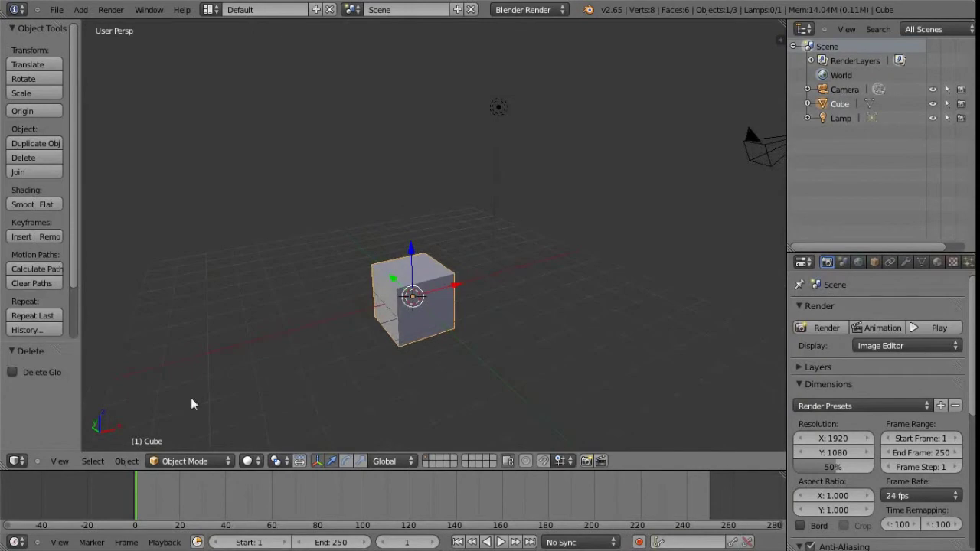
click(60, 462)
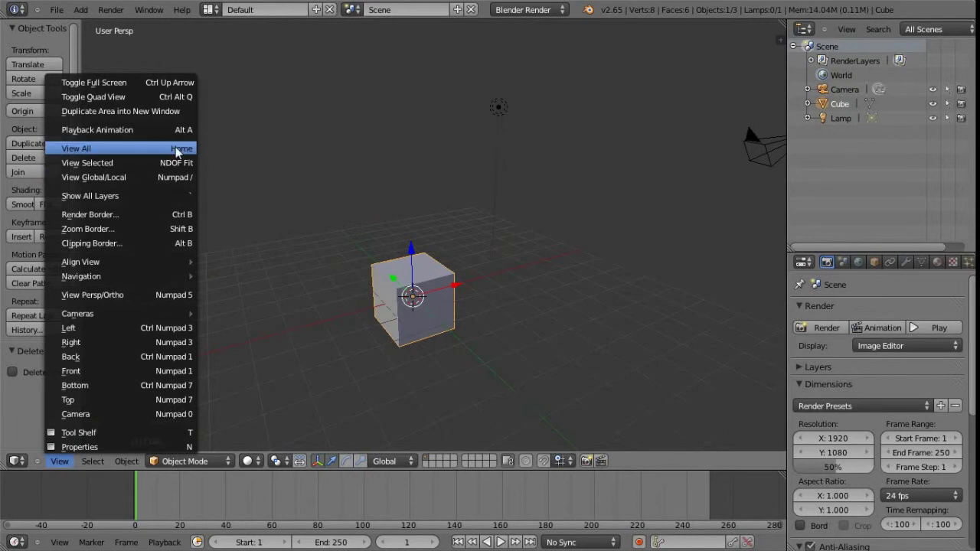
click(138, 148)
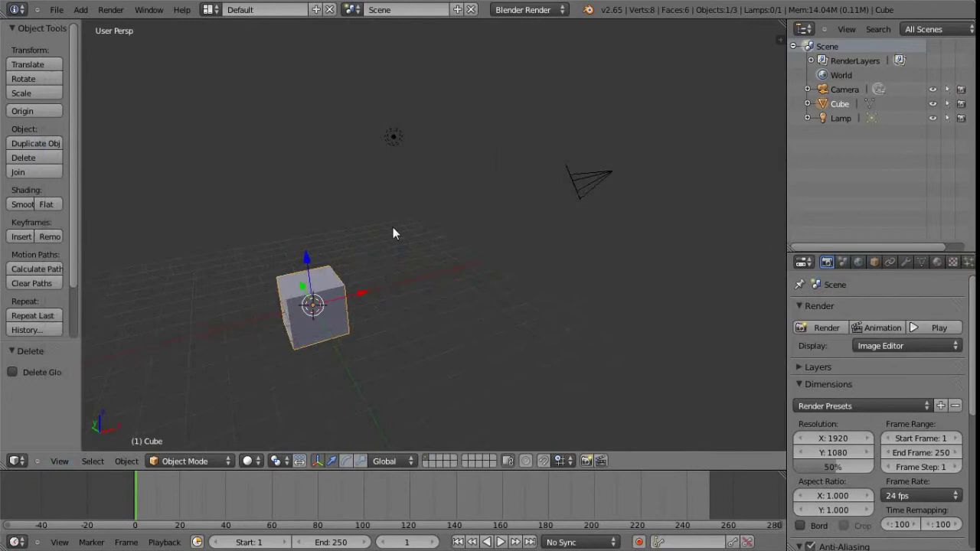
- Orbit to a new angle and centre the cube with View Selected, then zoom out
middle_drag(449, 248, 306, 207)
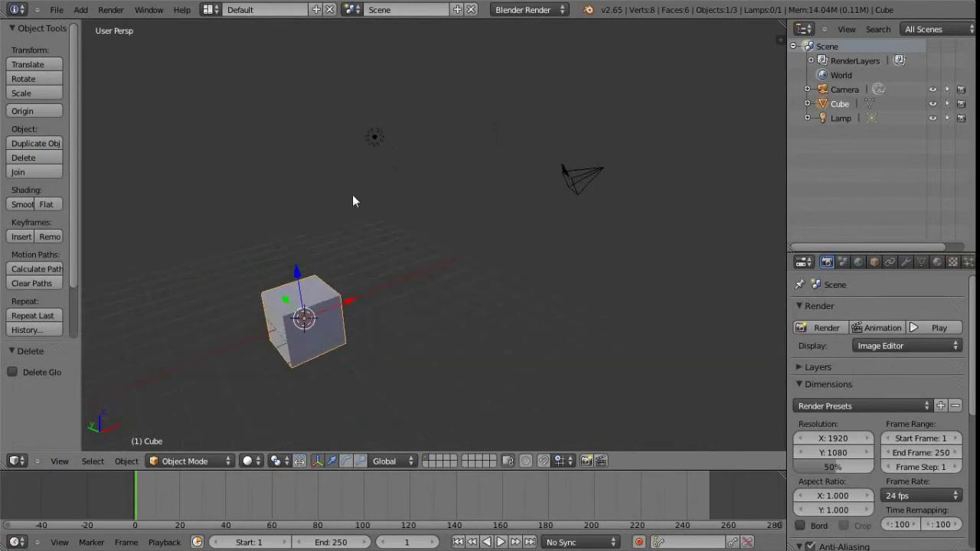
middle_drag(408, 216, 448, 247)
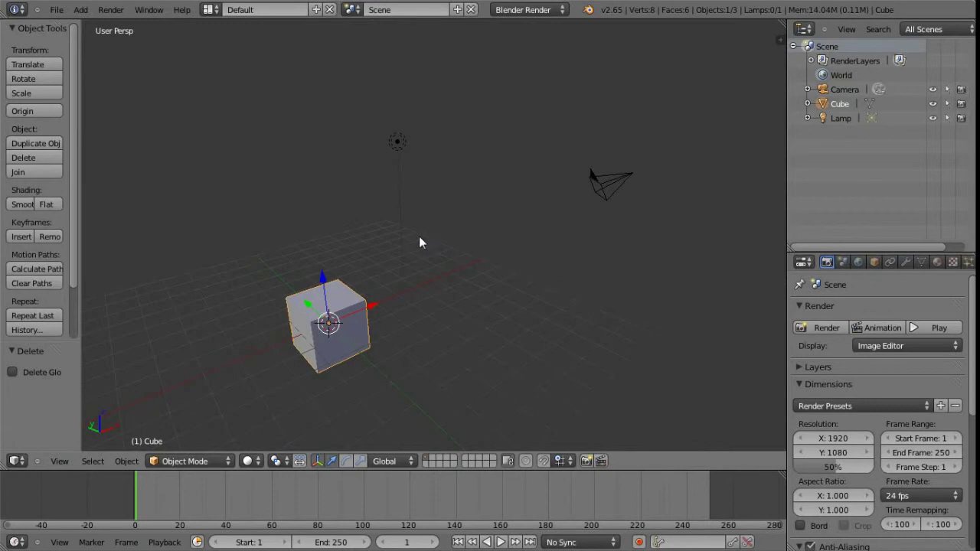
shift+middle_drag(419, 243, 465, 234)
click(60, 461)
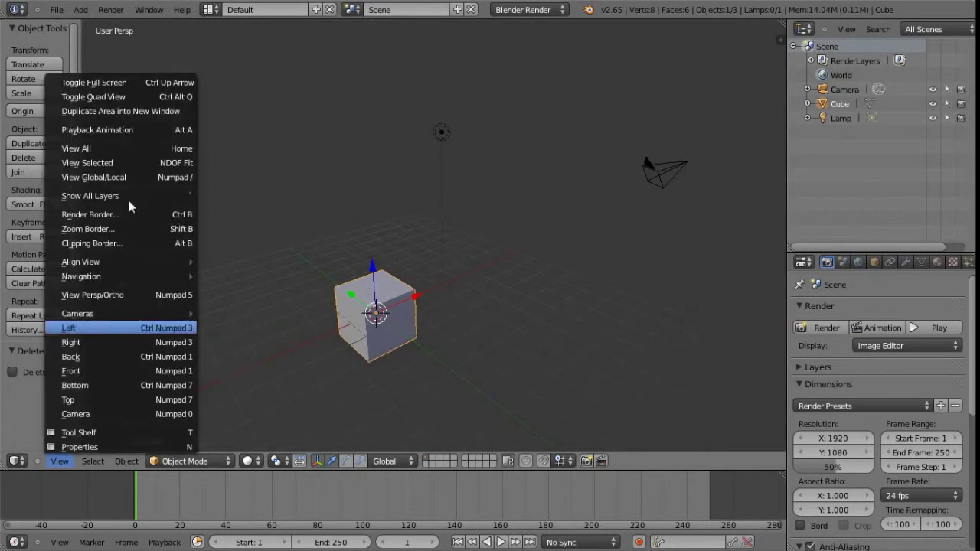
click(120, 162)
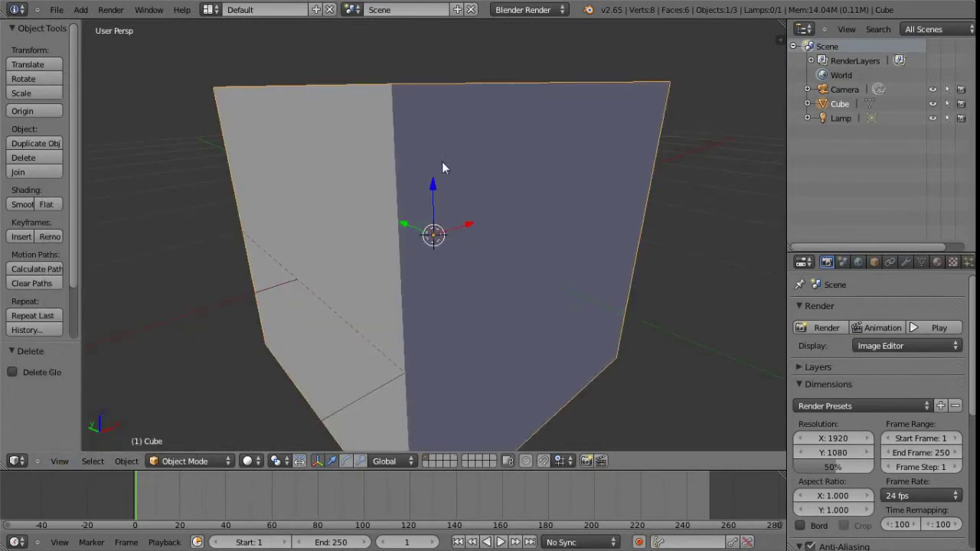
scroll(484, 182, down, 6)
shift+middle_drag(484, 184, 485, 213)
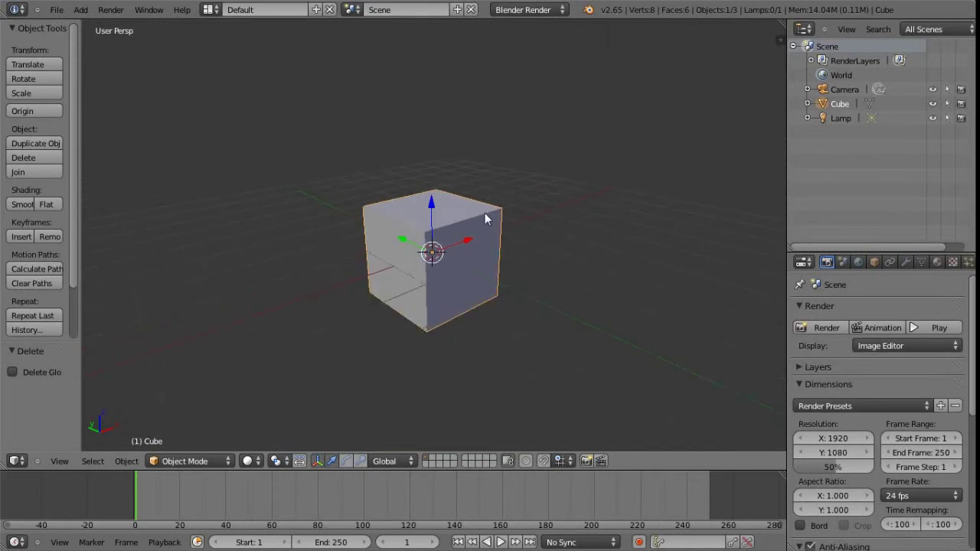
click(58, 462)
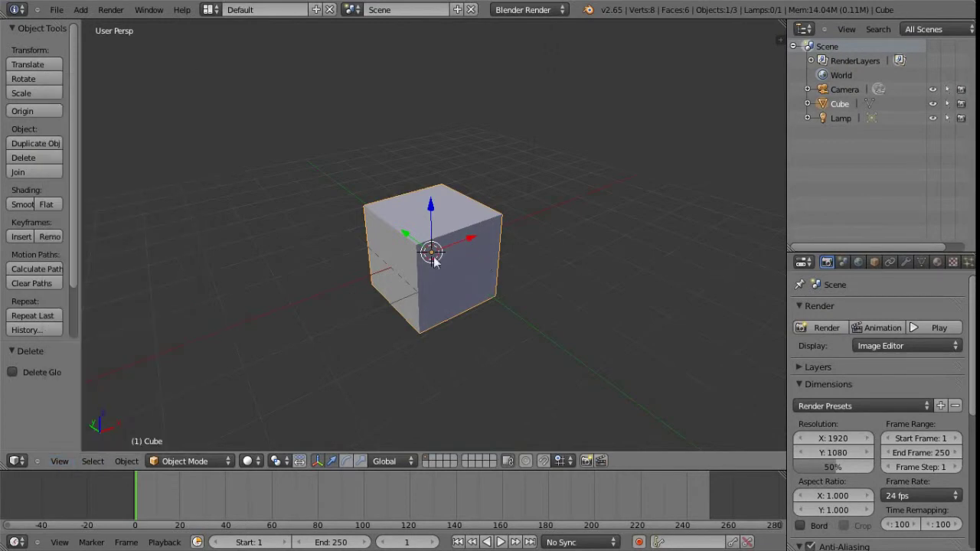
- Run View Selected from the Space search to centre the cube, then tilt the view
key(space)
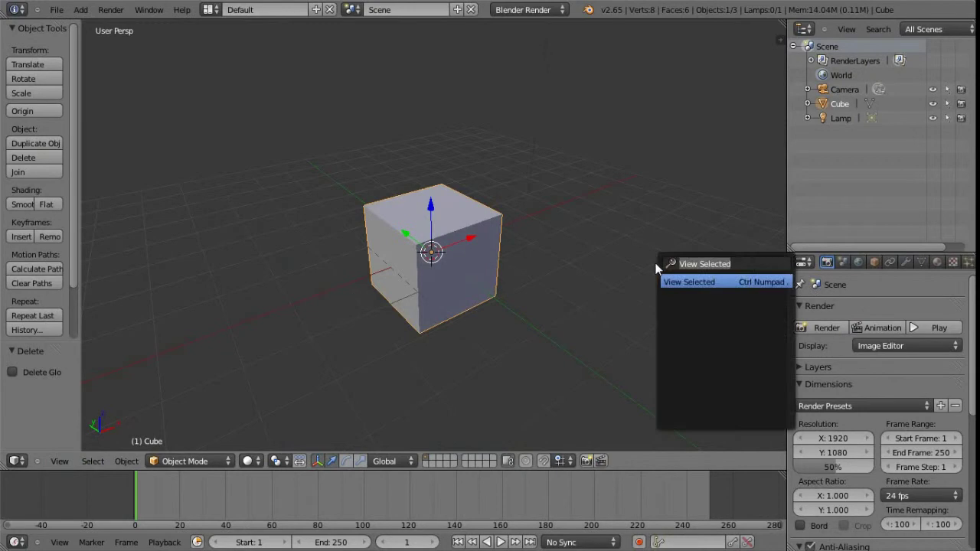
click(750, 282)
scroll(489, 239, down, 5)
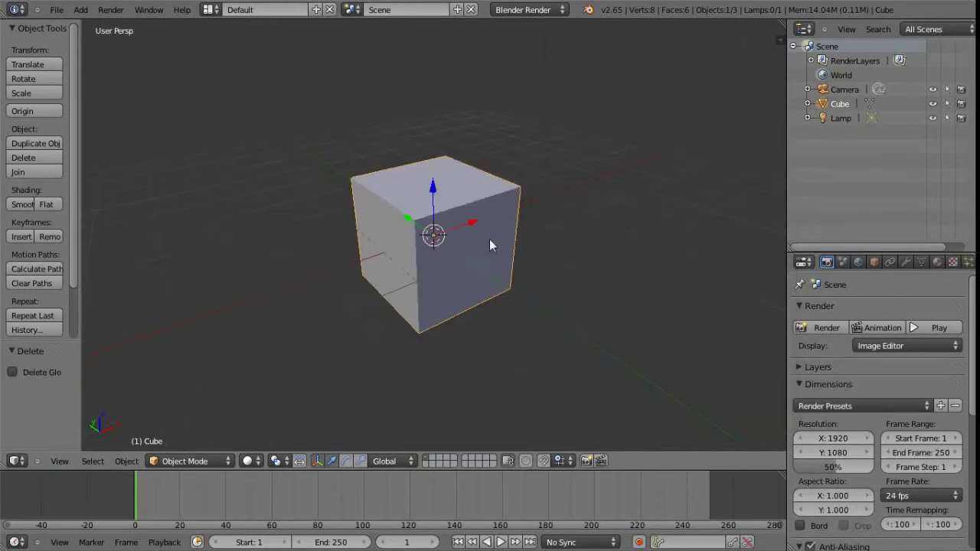
middle_drag(490, 239, 505, 220)
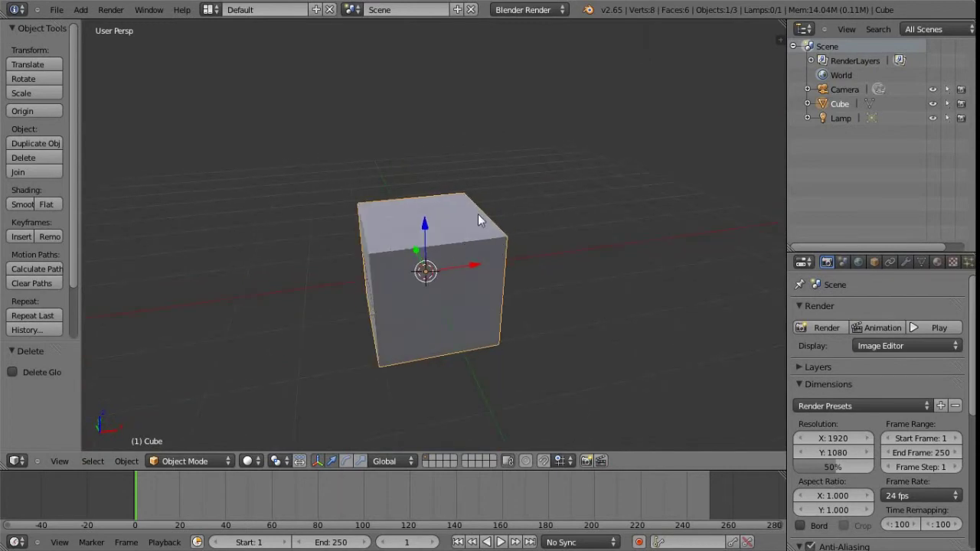
- In Edit Mode, frame the selected vertex with View Selected and zoom back out
key(Tab)
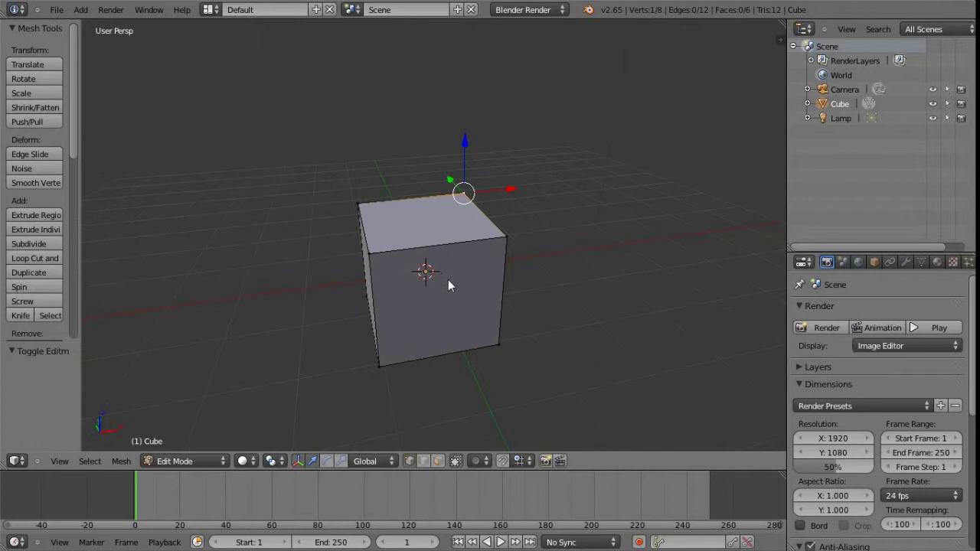
middle_drag(448, 279, 474, 295)
key(space)
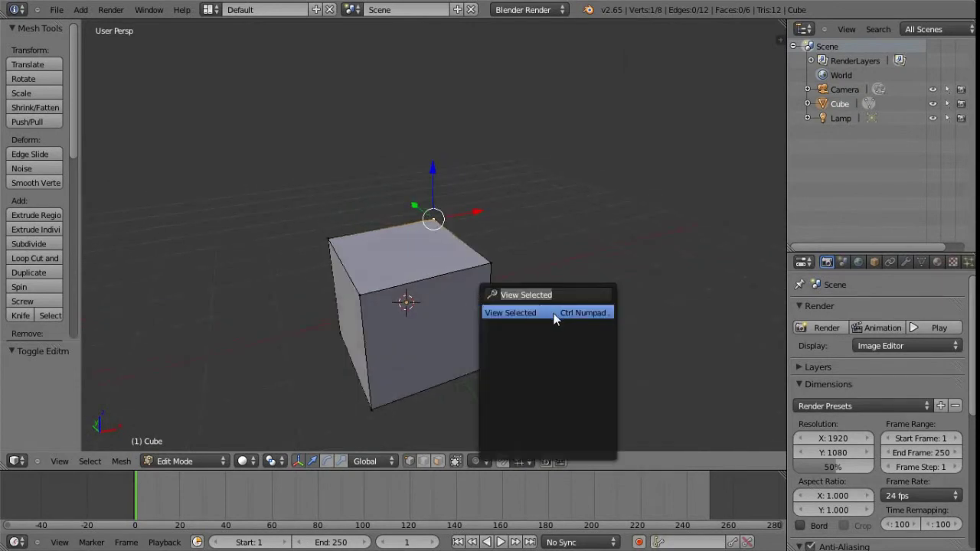
click(554, 314)
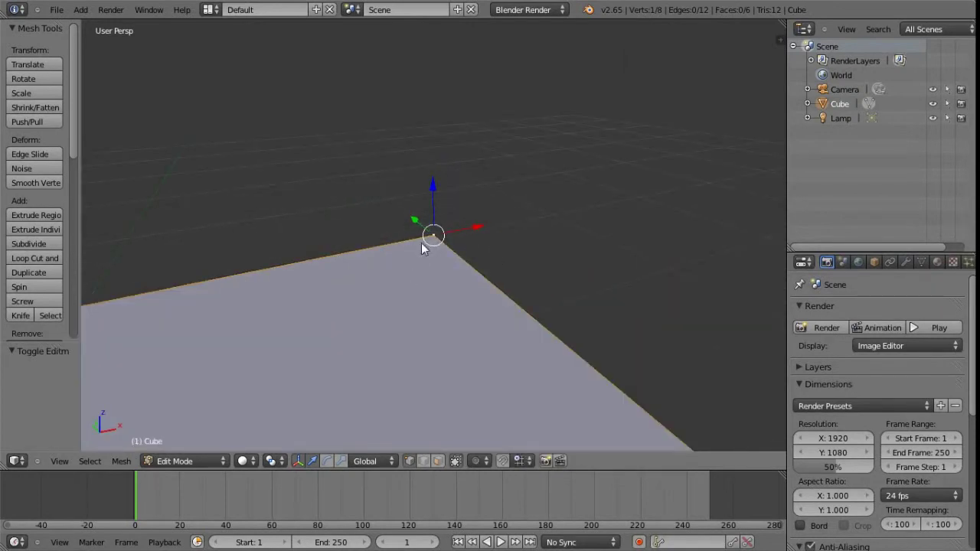
scroll(470, 258, down, 6)
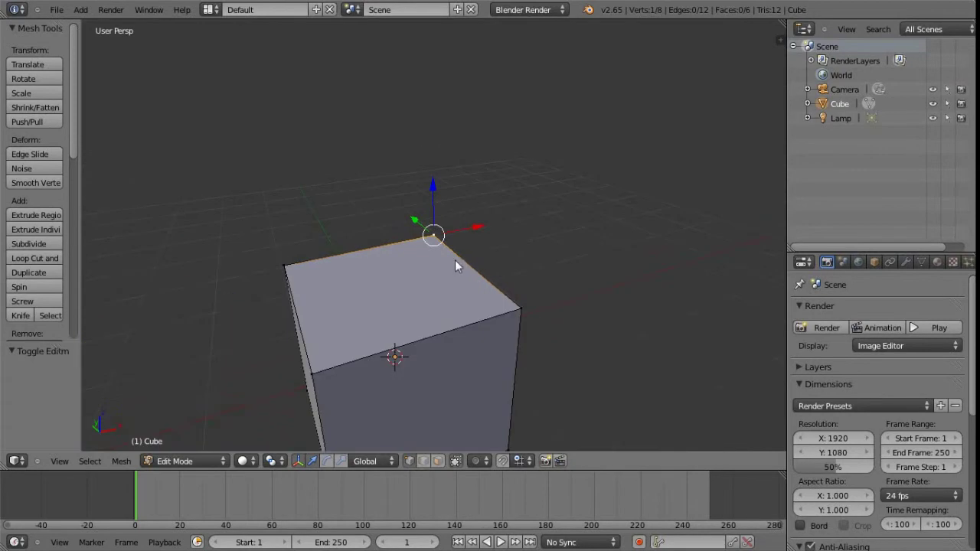
scroll(440, 245, down, 1)
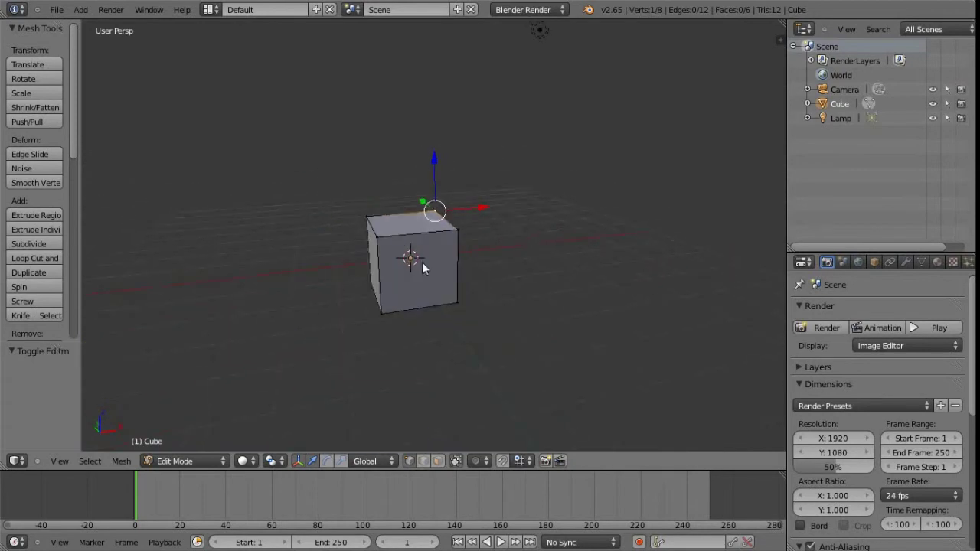
scroll(422, 262, down, 2)
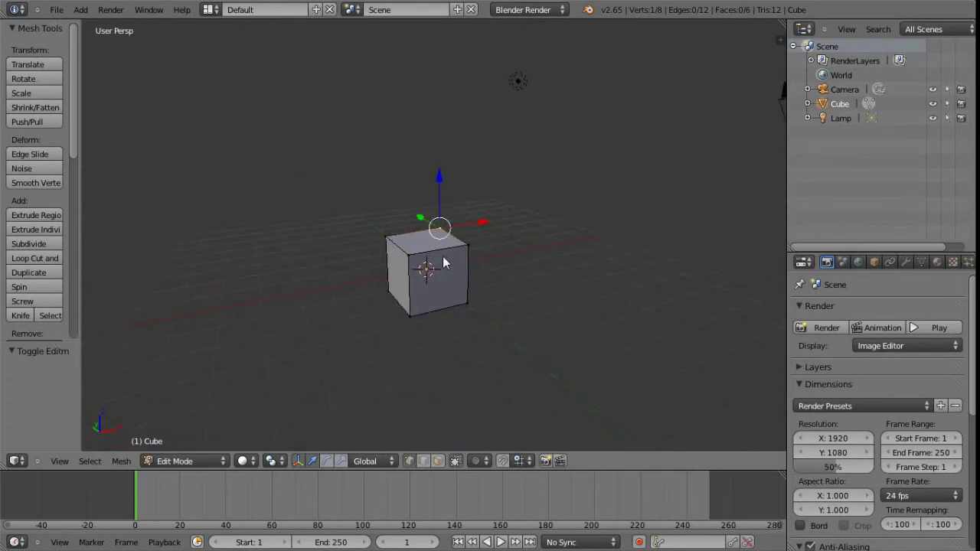
- Return the cube to Object Mode and dismiss the View menu
key(Tab)
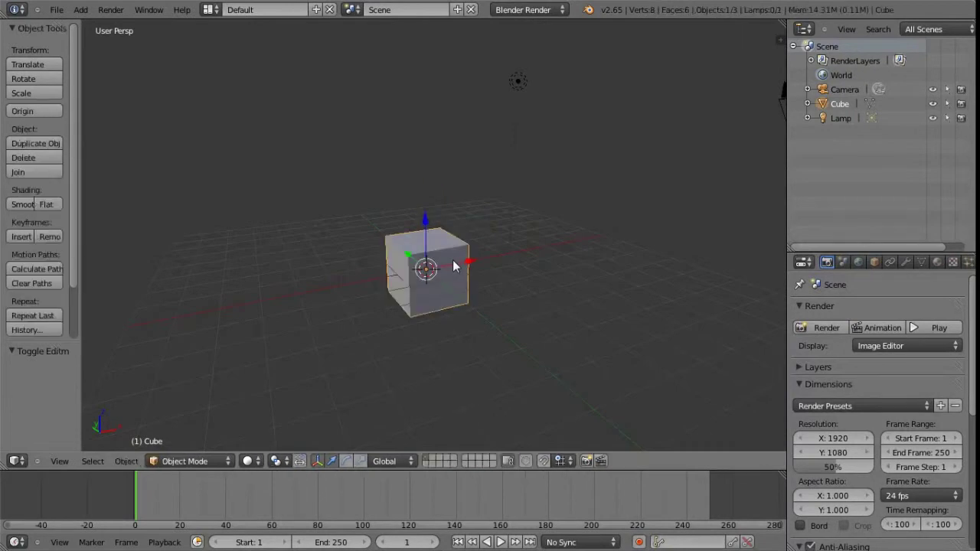
click(60, 461)
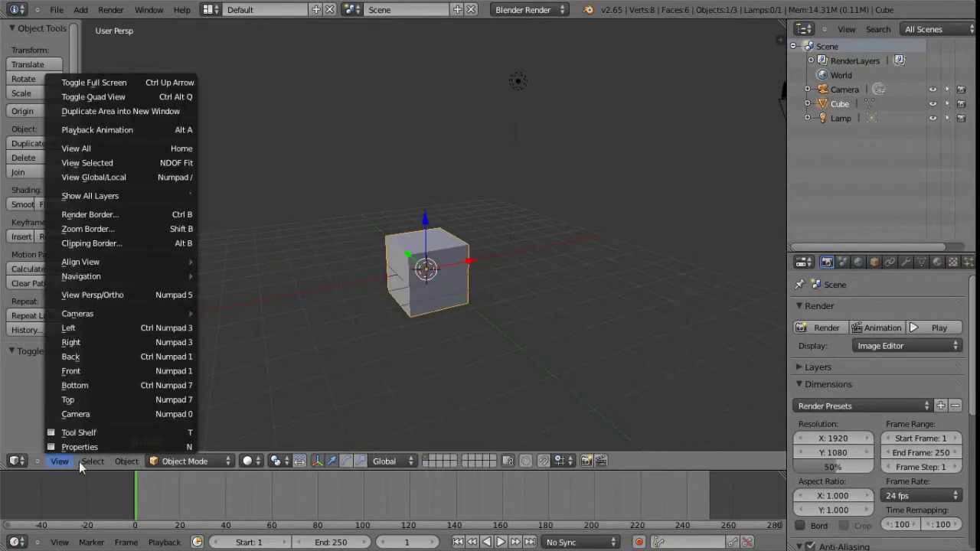
key(Escape)
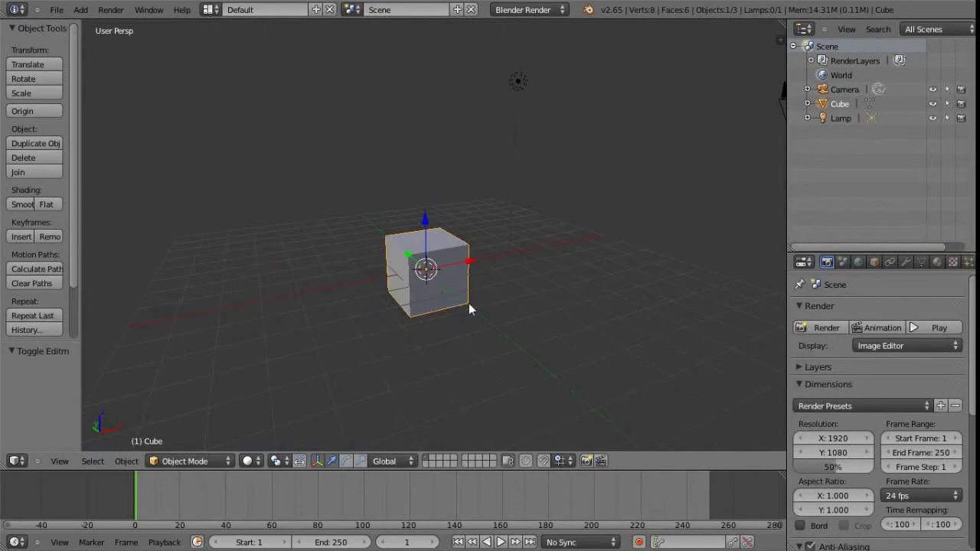
- Set the transform pivot point to Median Point from the header dropdown
key(comma)
click(277, 462)
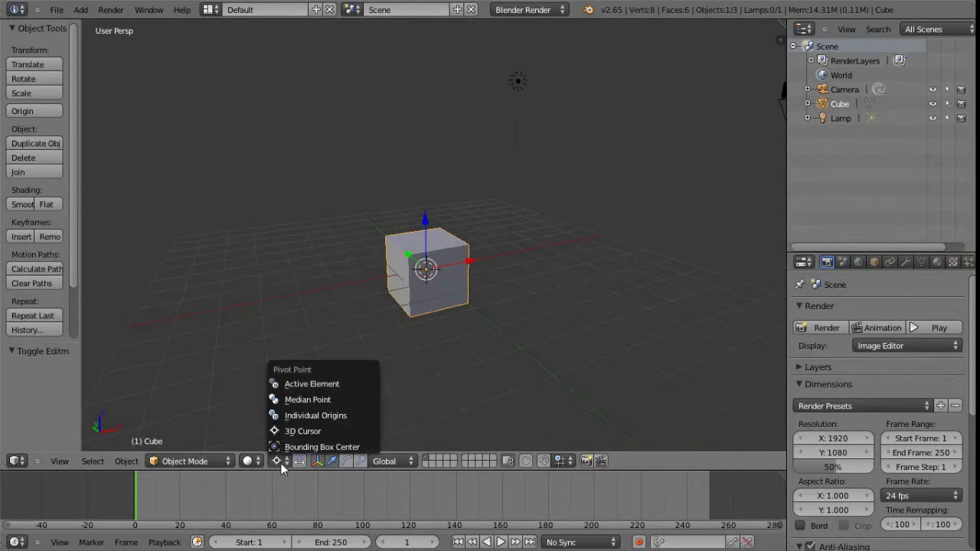
click(319, 399)
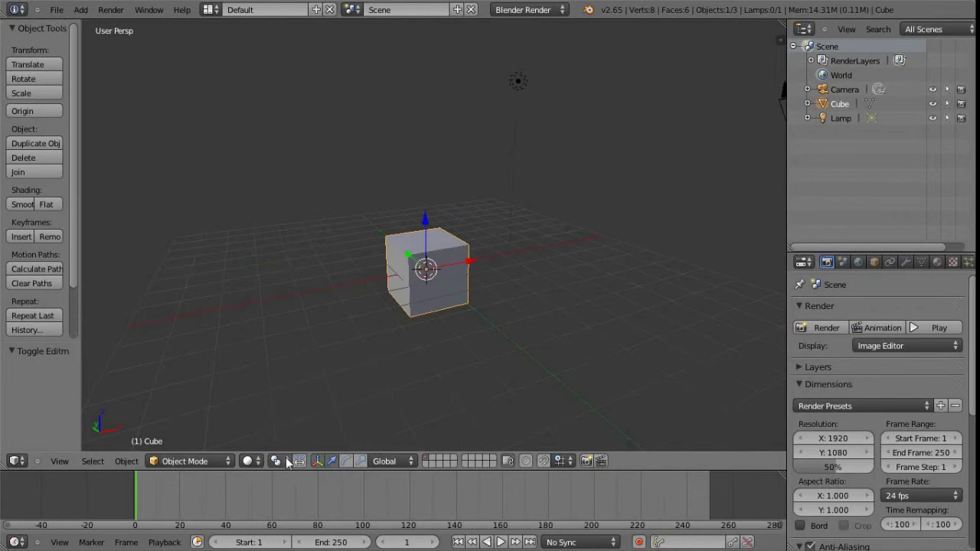
click(59, 461)
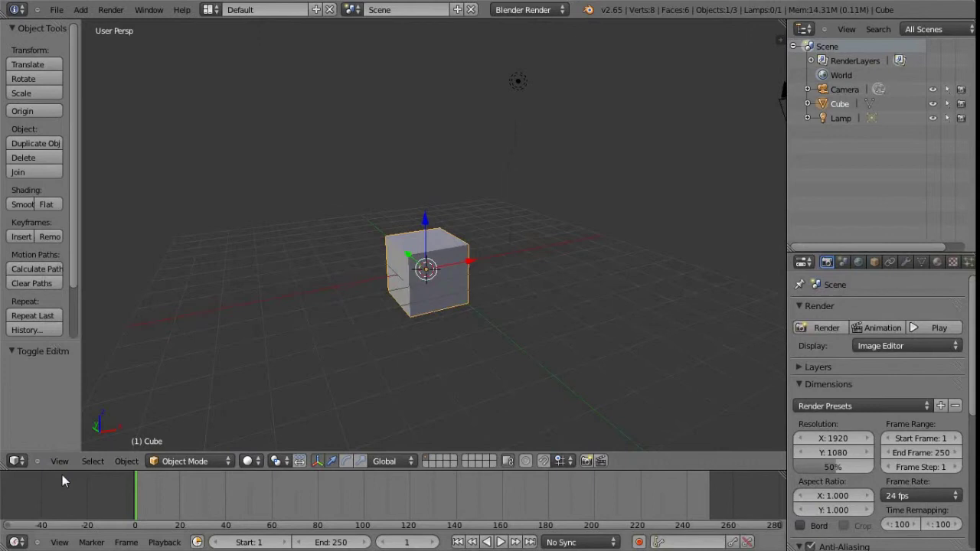
click(60, 464)
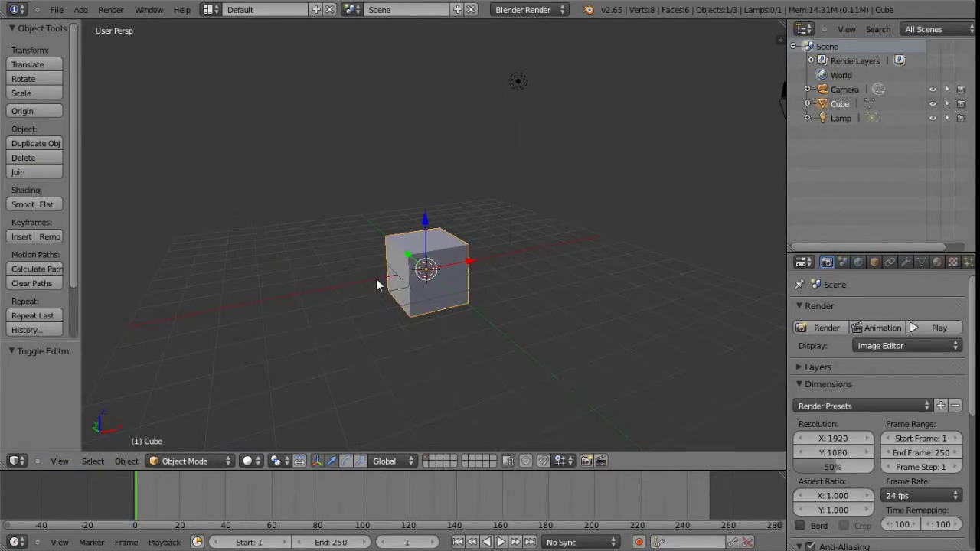
key(KP_Divide)
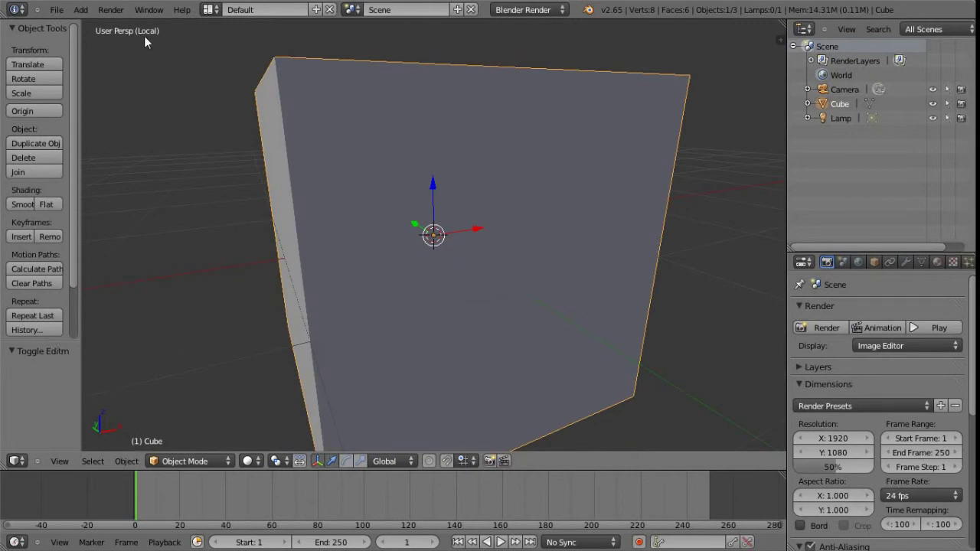
scroll(521, 256, down, 10)
shift+middle_drag(421, 271, 384, 290)
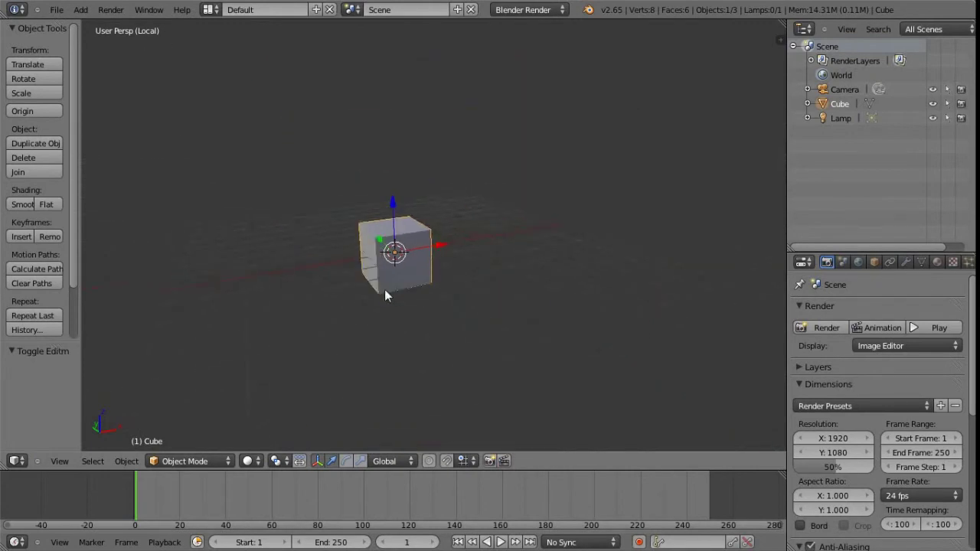
scroll(384, 295, up, 8)
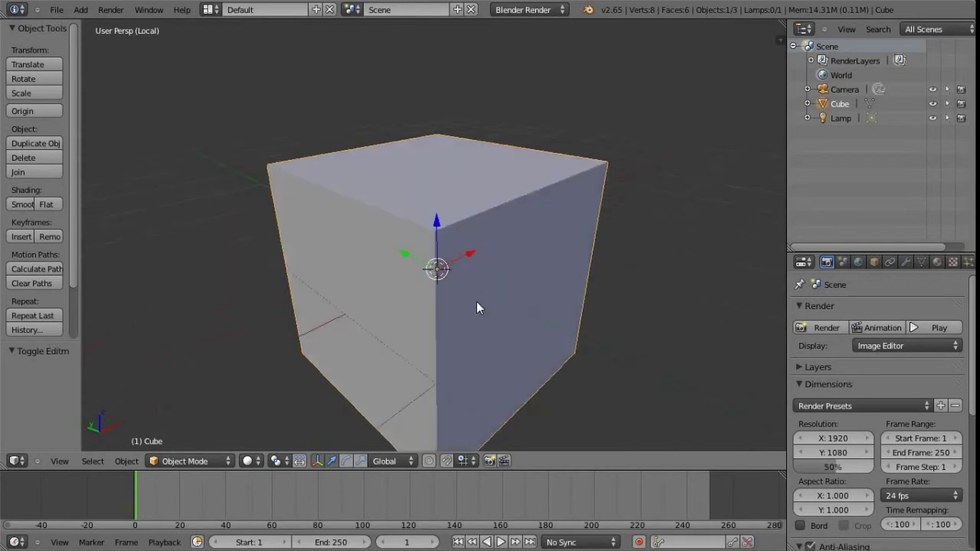
middle_drag(497, 240, 678, 152)
scroll(679, 152, down, 4)
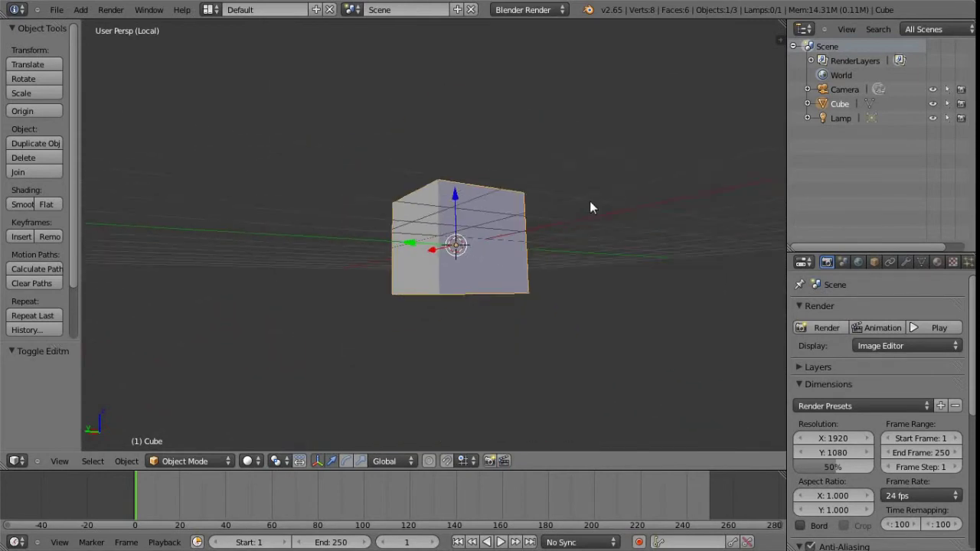
middle_drag(589, 207, 361, 261)
scroll(488, 269, up, 3)
scroll(482, 271, down, 3)
scroll(460, 248, up, 2)
scroll(458, 262, down, 2)
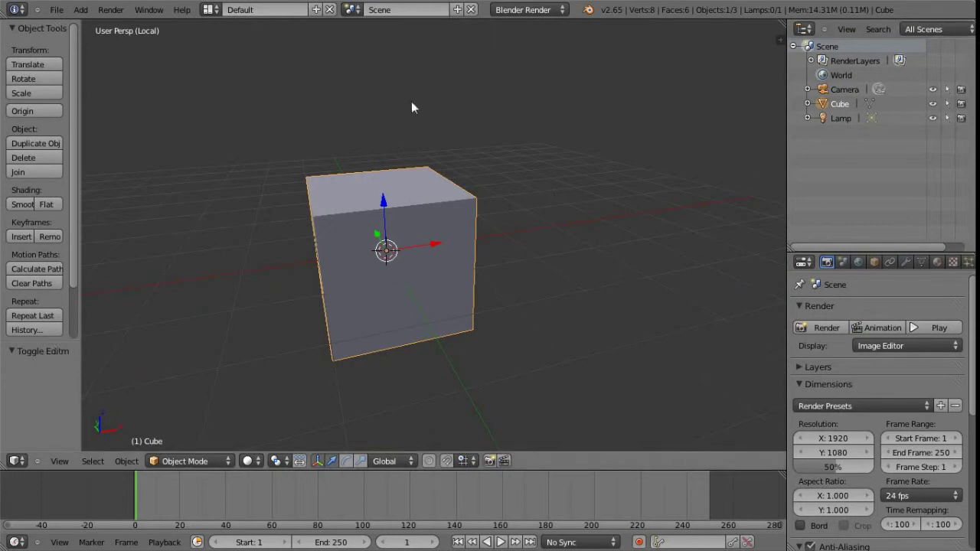
middle_drag(459, 228, 516, 245)
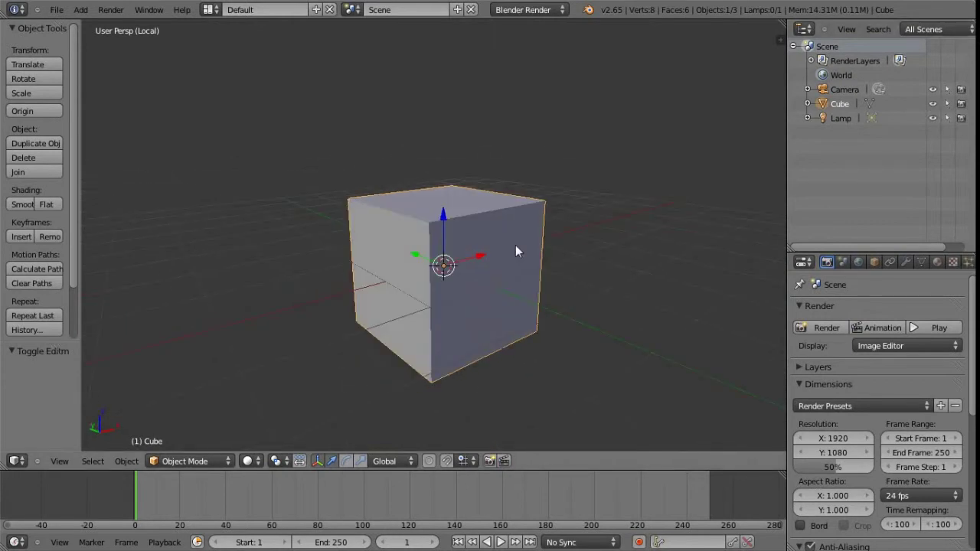
- Toggle the cube to wireframe and back, leave local view, orbit, then isolate the cube again
key(z)
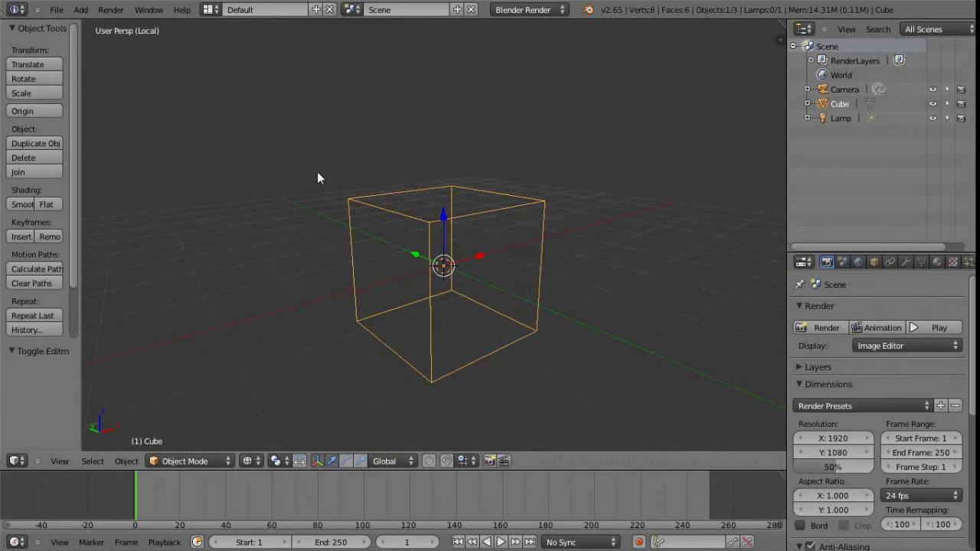
key(z)
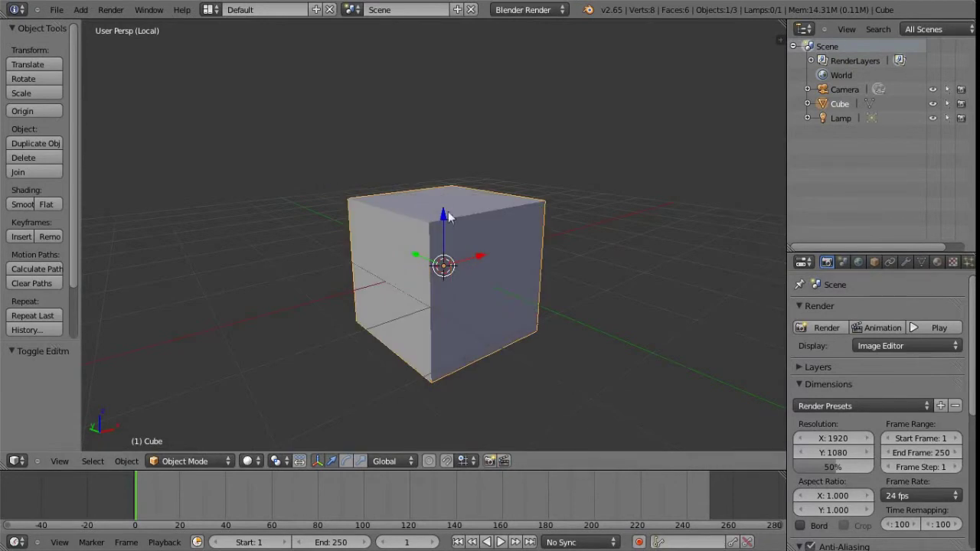
key(KP_Divide)
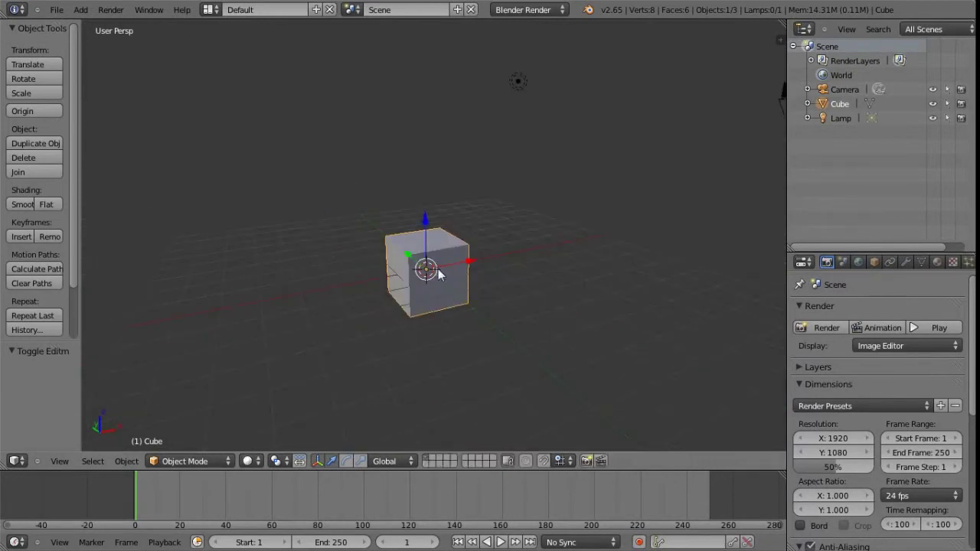
middle_drag(439, 274, 632, 215)
middle_drag(431, 184, 453, 285)
key(KP_Divide)
- In Edit Mode toggle local view and orbit, then return to Object Mode and exit local view
key(Tab)
key(KP_Divide)
key(KP_Divide)
middle_drag(451, 159, 475, 124)
middle_drag(490, 170, 451, 178)
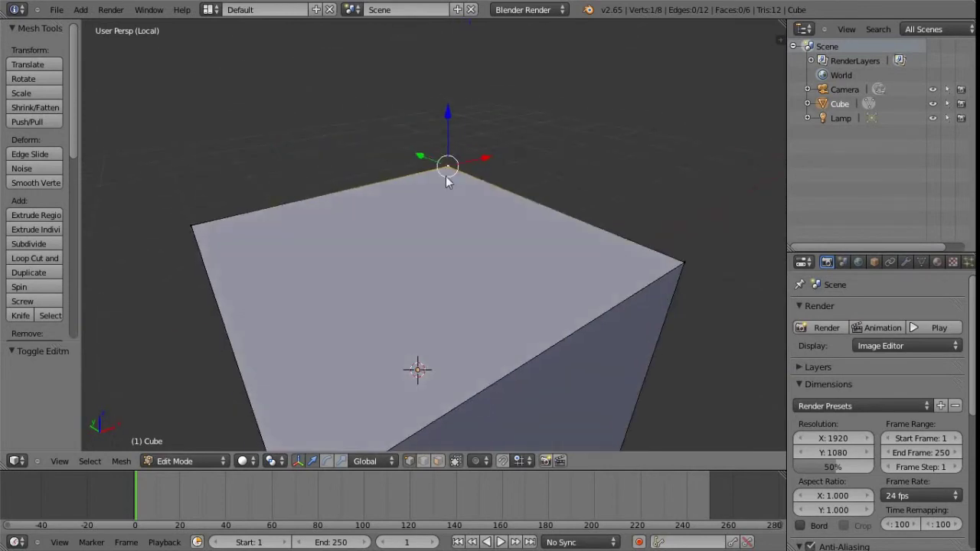
scroll(466, 232, down, 5)
middle_drag(383, 295, 457, 244)
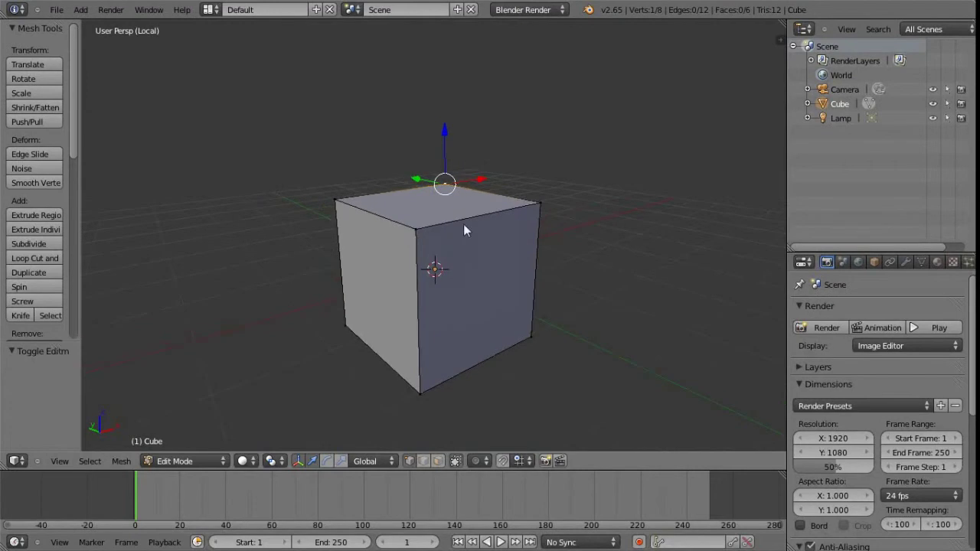
key(Tab)
key(KP_Divide)
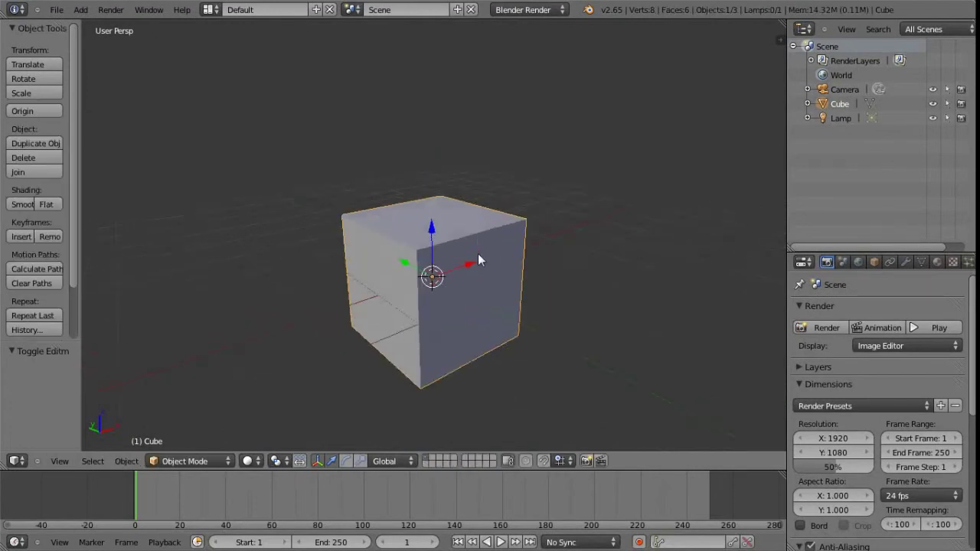
scroll(478, 260, down, 4)
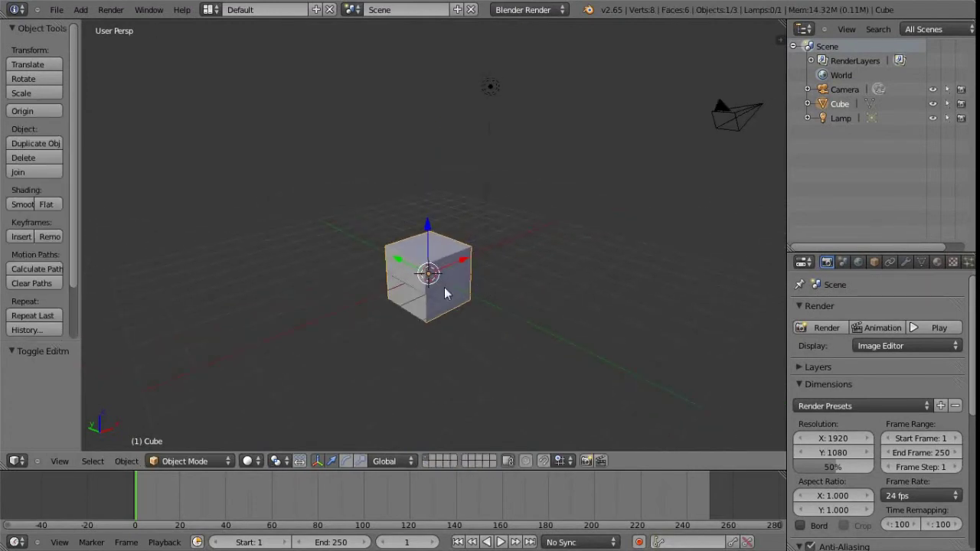
- Reposition the view over the scene and open the File menu with User Preferences ready
middle_drag(447, 293, 457, 243)
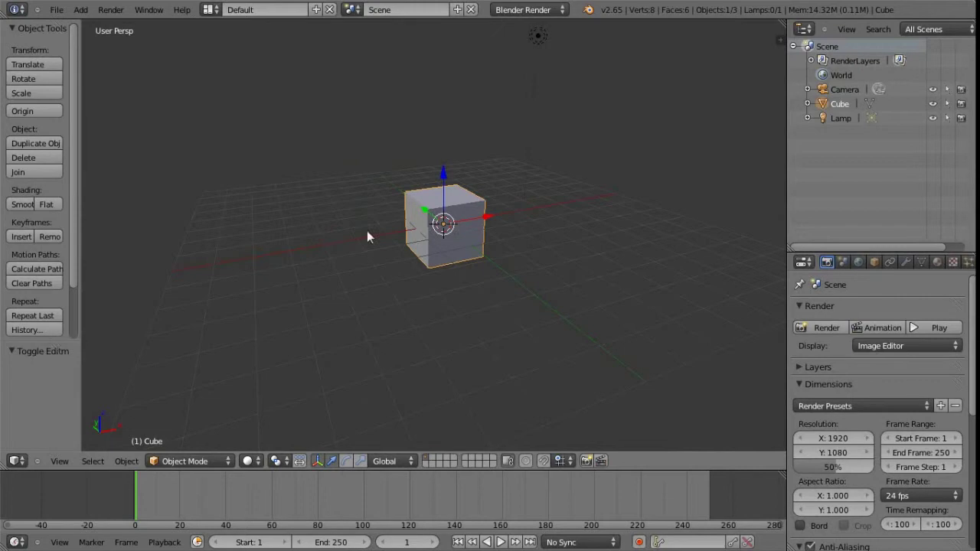
shift+middle_drag(400, 233, 408, 260)
click(61, 462)
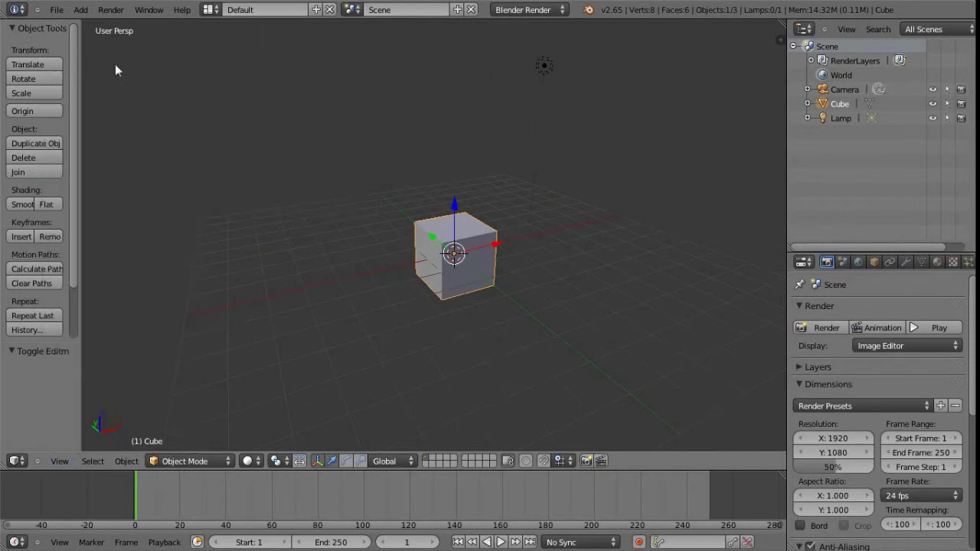
click(57, 9)
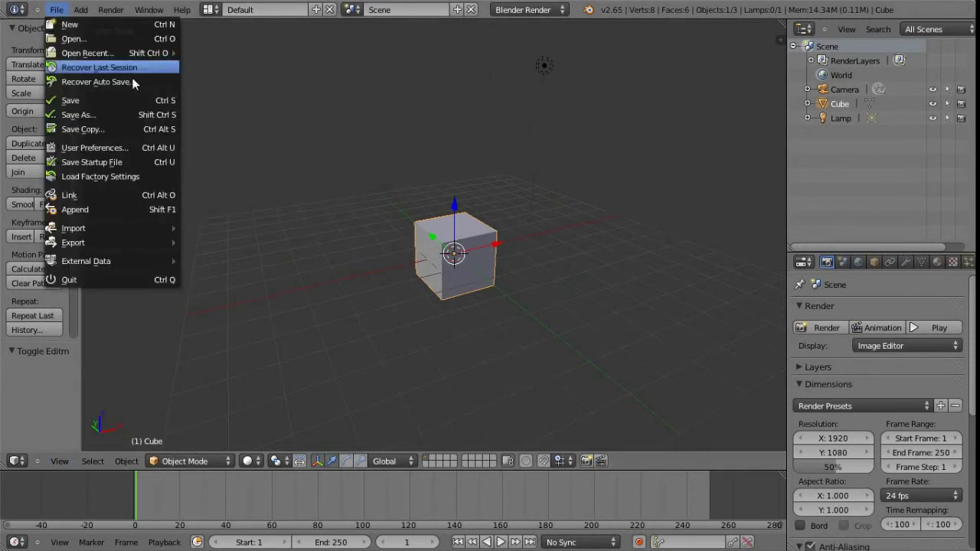
- Open User Preferences and filter the Input key bindings for 'view sel'
click(147, 148)
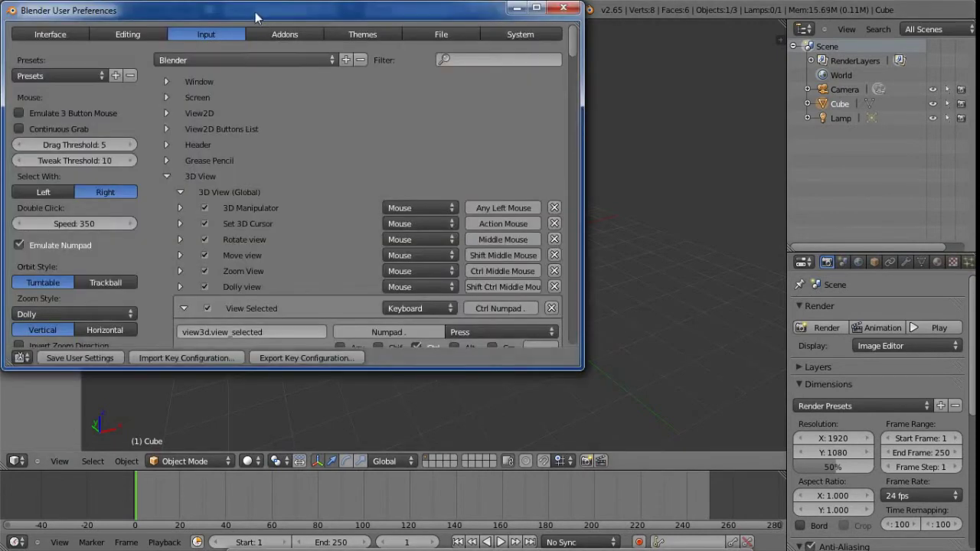
drag(271, 18, 427, 32)
click(663, 74)
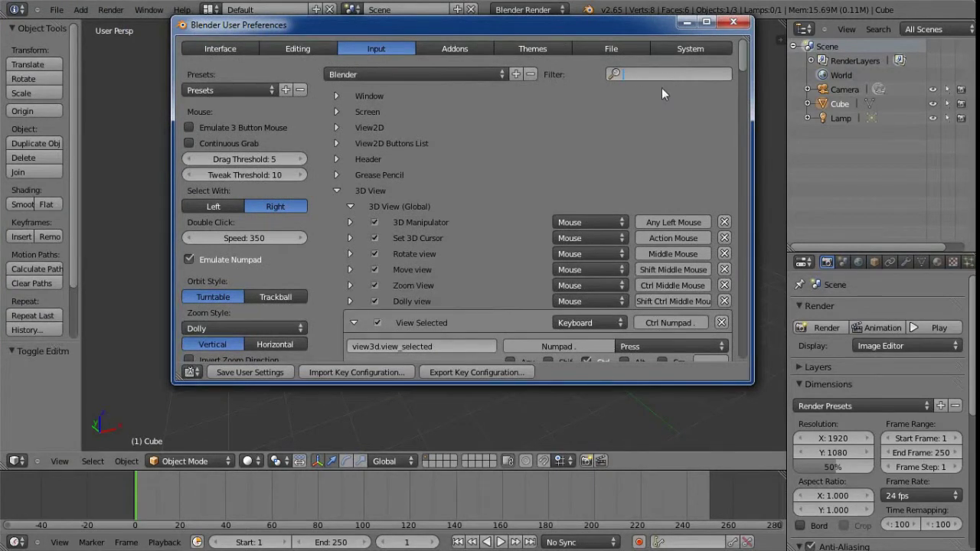
text(view sel)
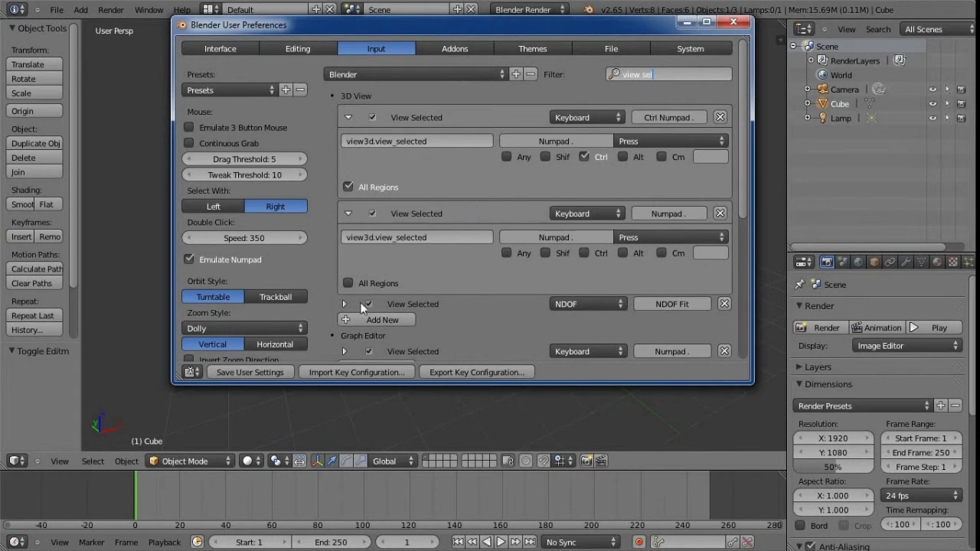
click(350, 117)
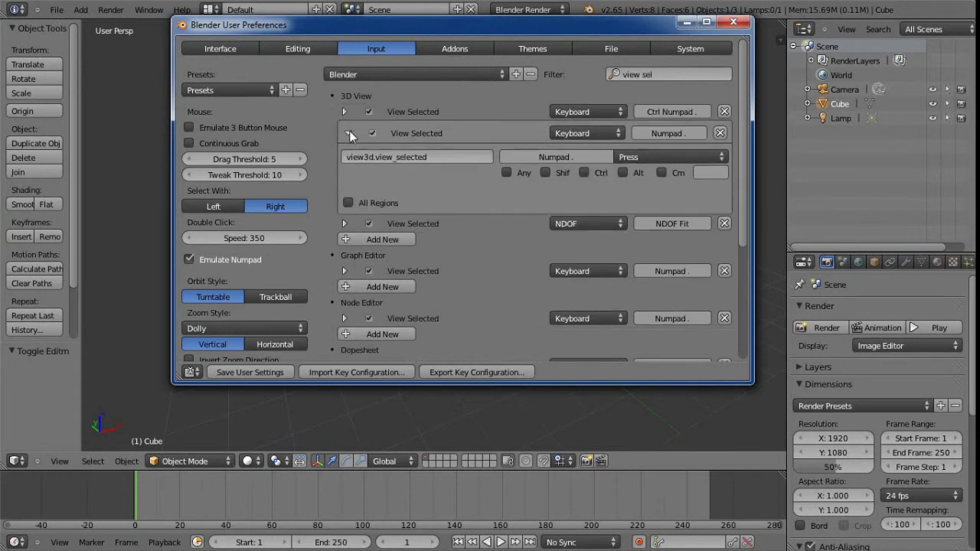
click(349, 130)
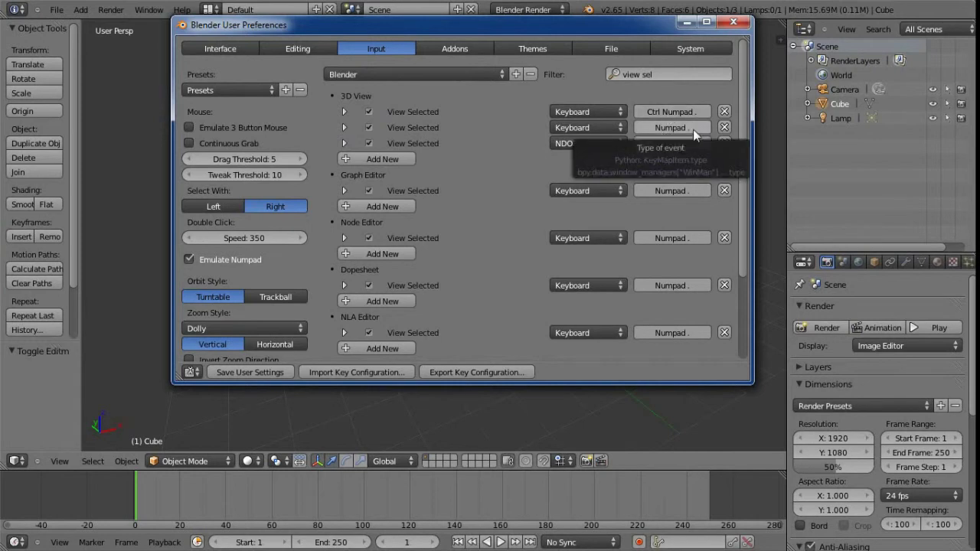
click(346, 131)
click(345, 113)
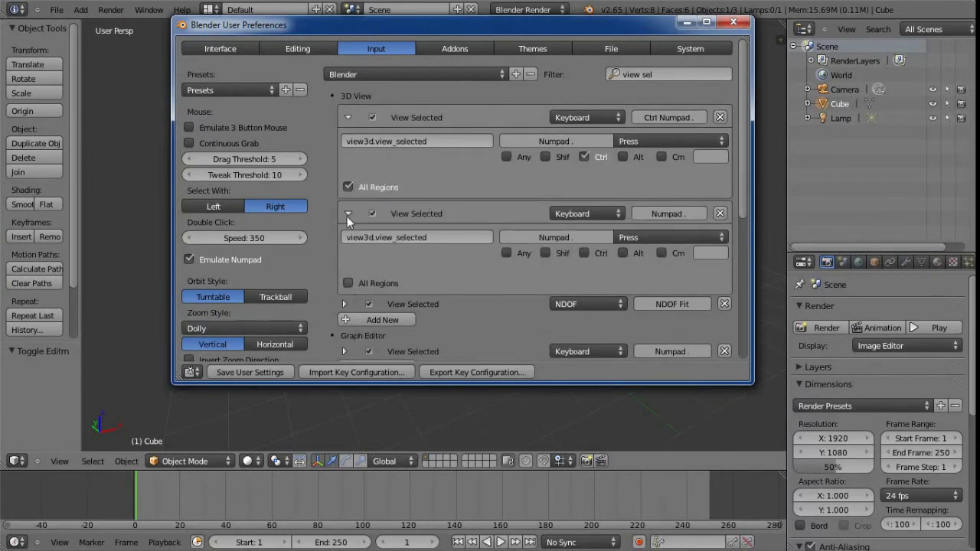
click(349, 117)
click(350, 131)
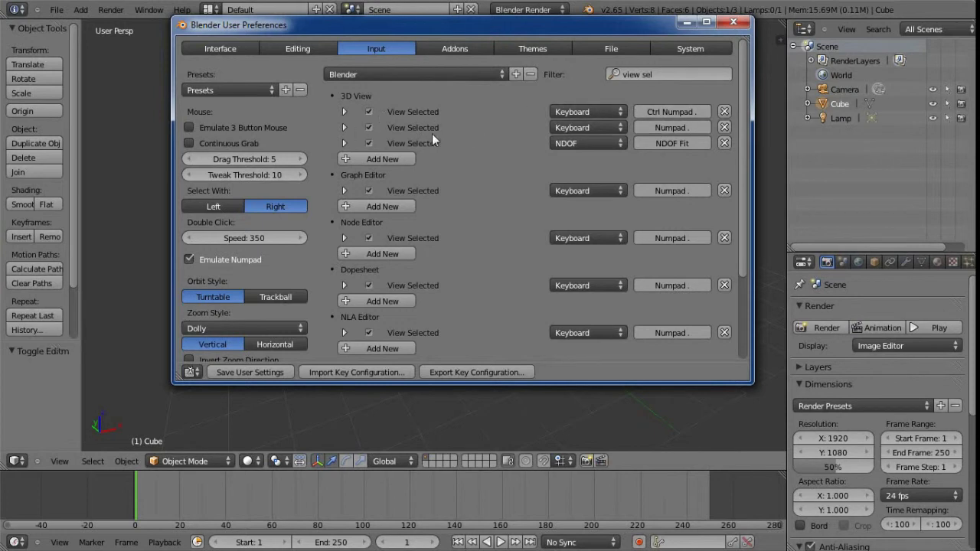
- Change the 3D View View Selected key from Numpad . to Numpad / and close preferences
click(344, 128)
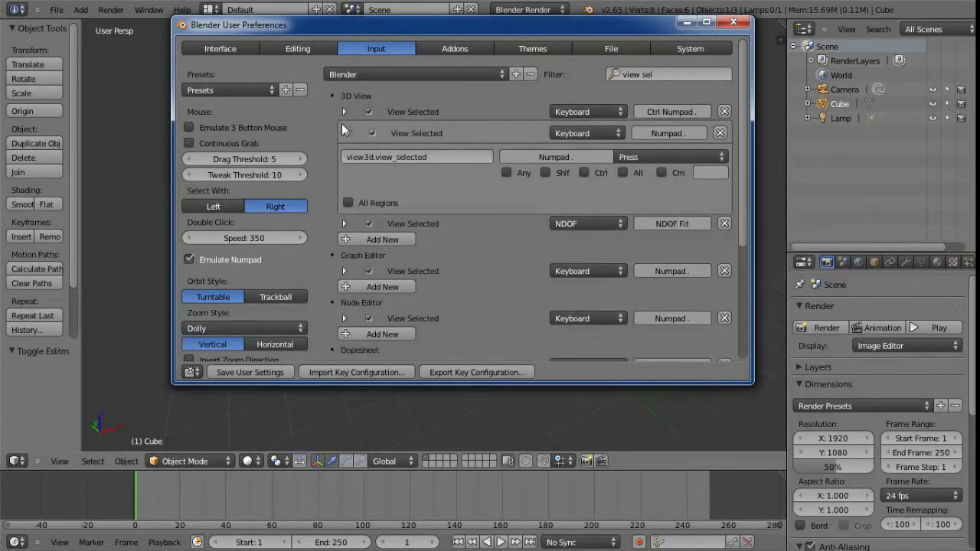
click(679, 135)
key(KP_Divide)
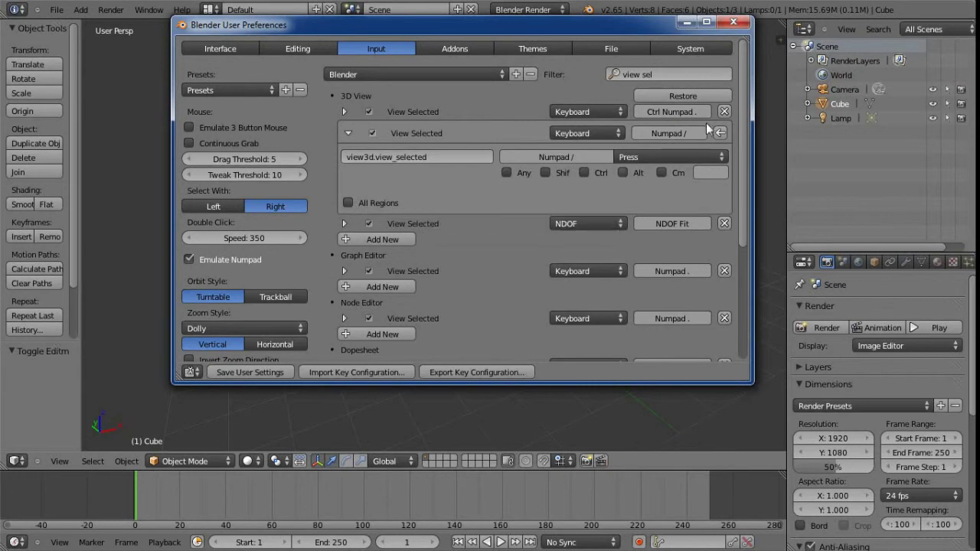
click(734, 22)
- Zoom in and out around the cube, entering and leaving Edit Mode, then pan up slightly
scroll(459, 285, down, 2)
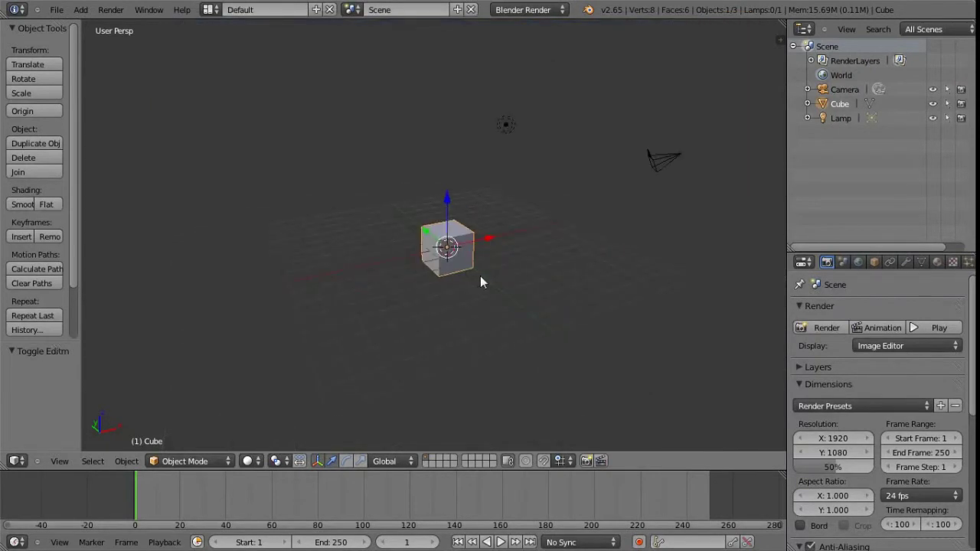
scroll(481, 280, up, 9)
scroll(518, 262, down, 3)
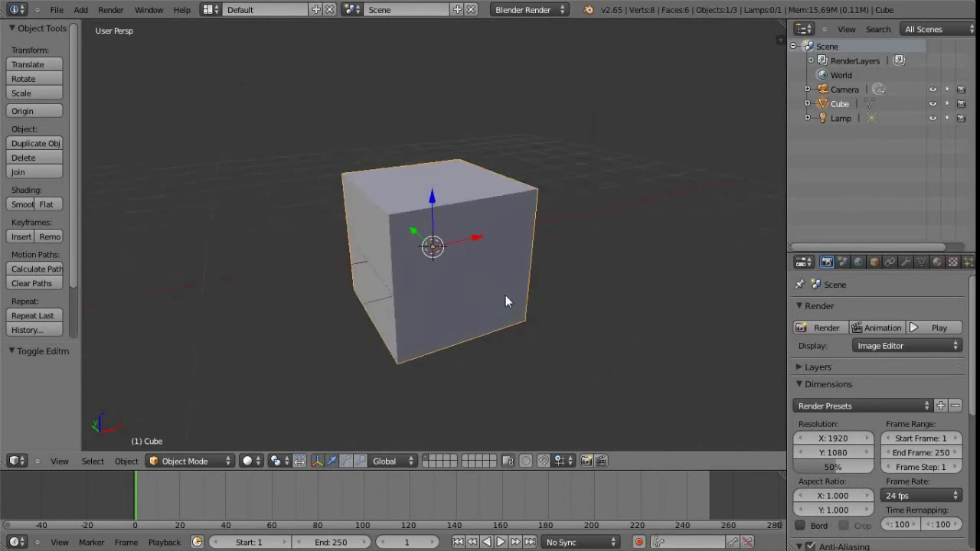
key(Tab)
scroll(504, 301, down, 5)
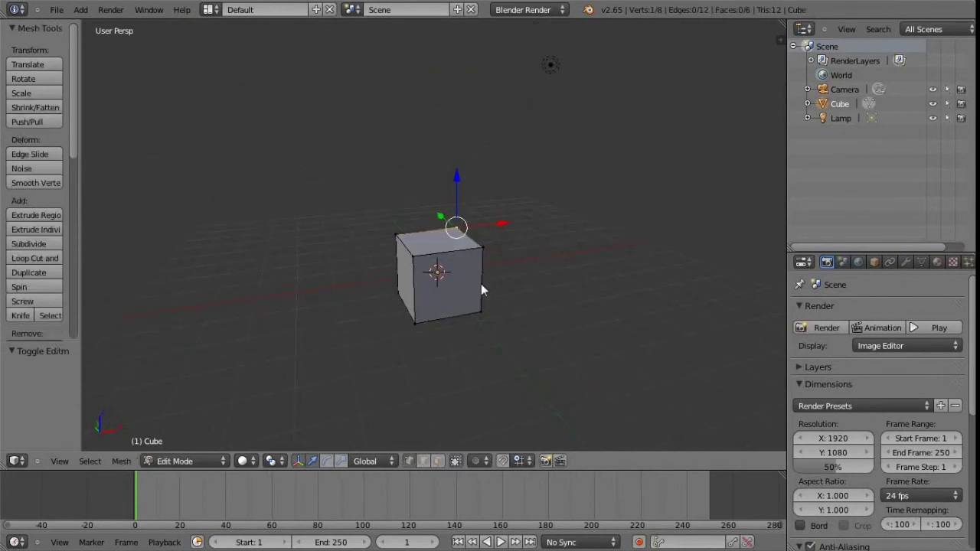
scroll(481, 285, up, 6)
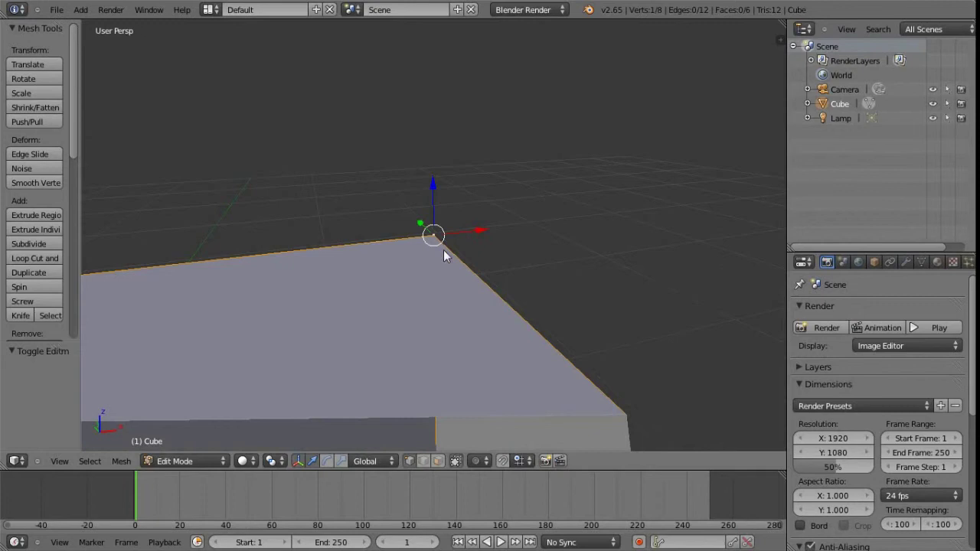
scroll(459, 272, down, 8)
key(Tab)
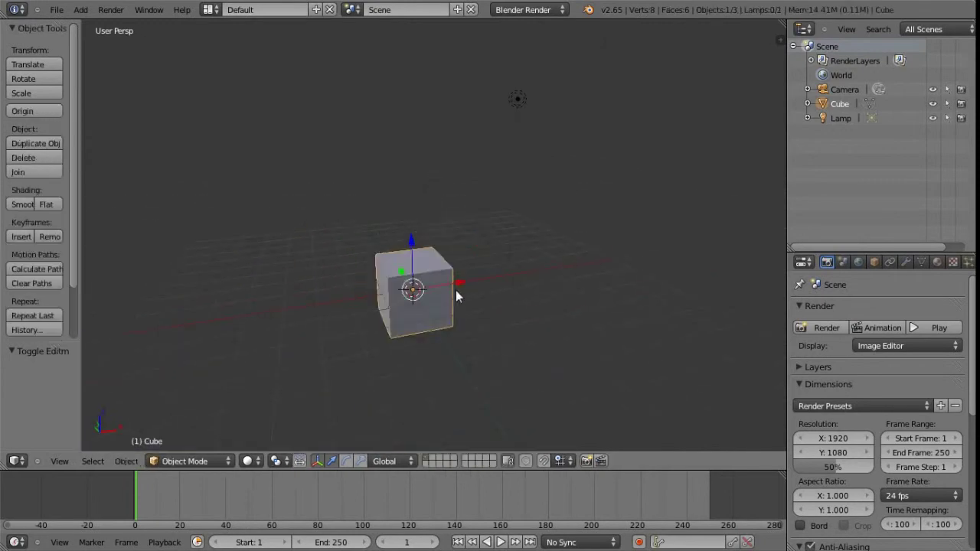
scroll(455, 291, down, 5)
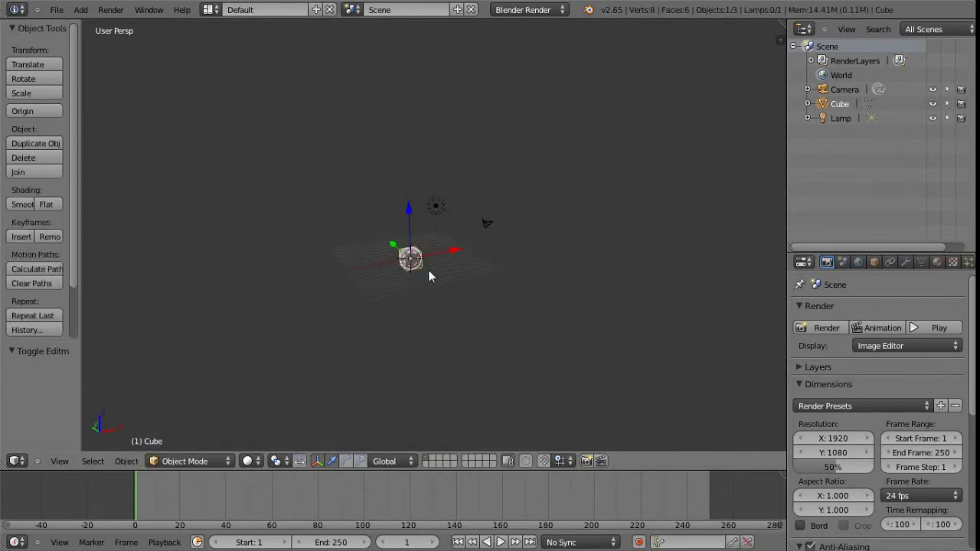
shift+middle_drag(440, 295, 440, 238)
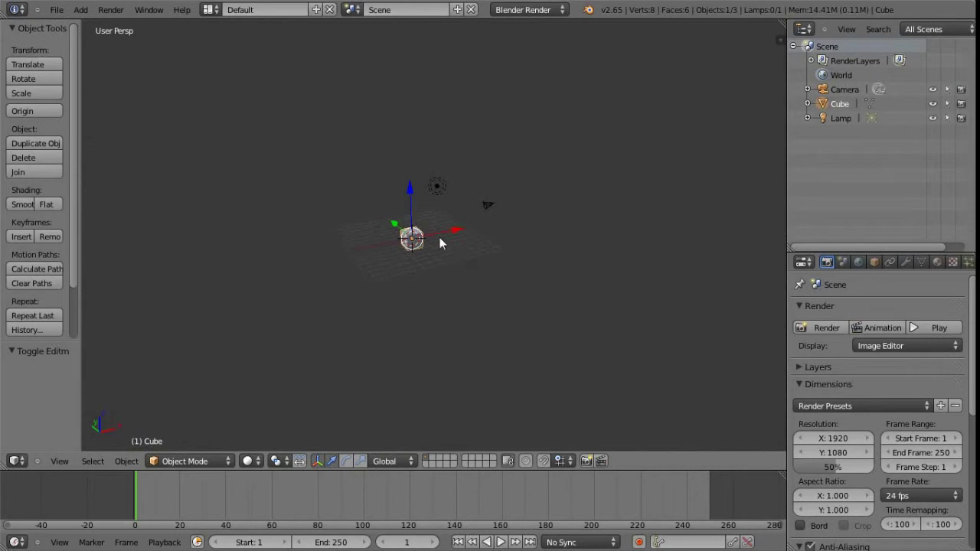
- Frame the cube with Numpad ., then zoom out and orbit to see the lamp and camera
key(KP_Decimal)
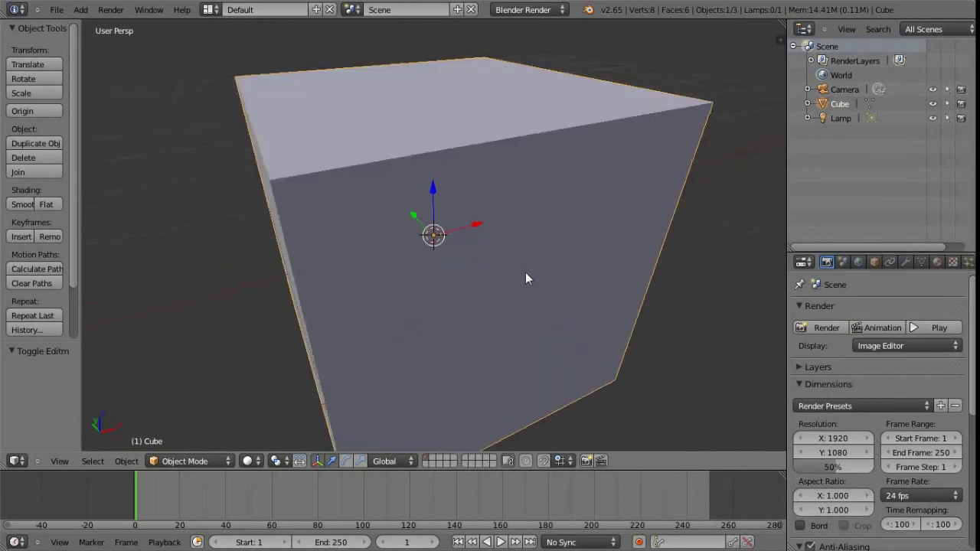
scroll(525, 272, down, 3)
scroll(521, 261, down, 5)
middle_drag(508, 263, 462, 259)
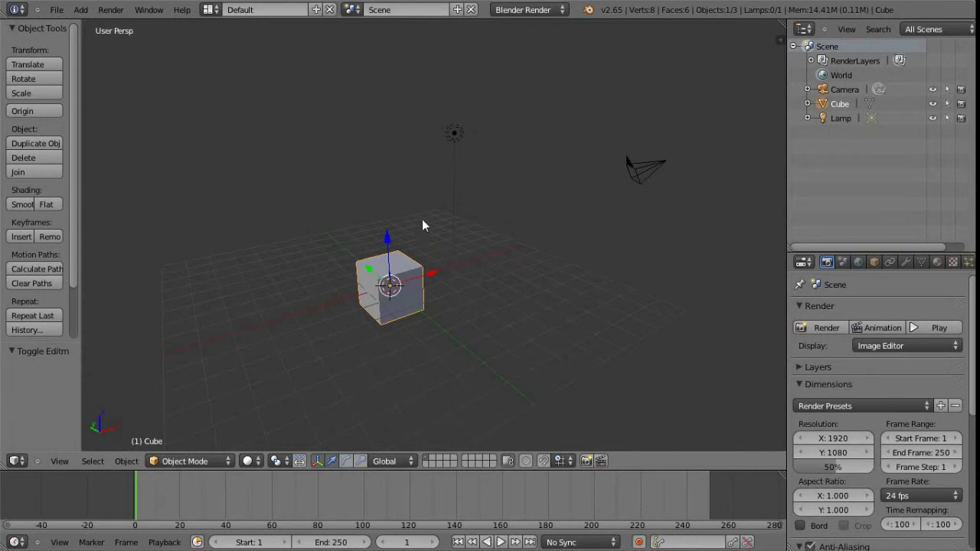
- Orbit the viewport around the scene of cubes, camera and lamp
middle_drag(455, 258, 527, 229)
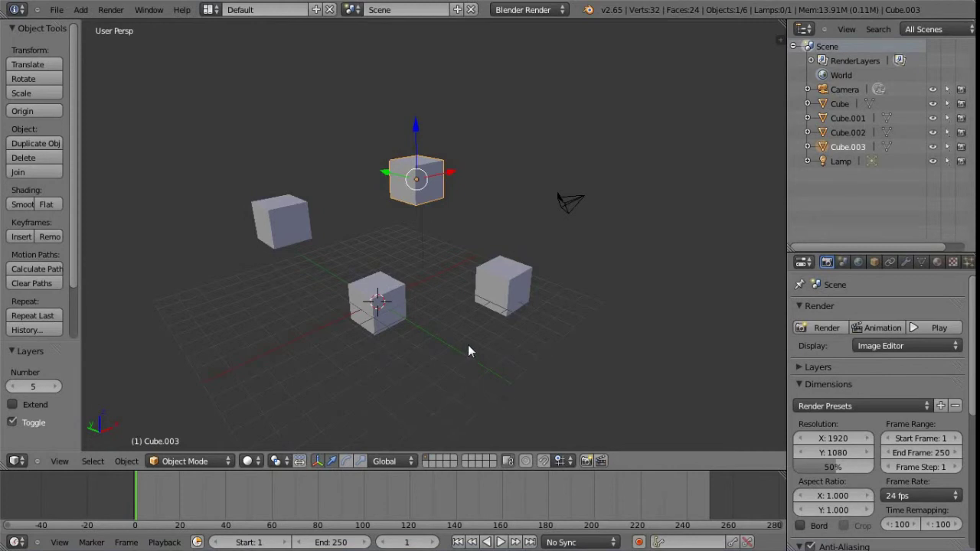
key(shift+z)
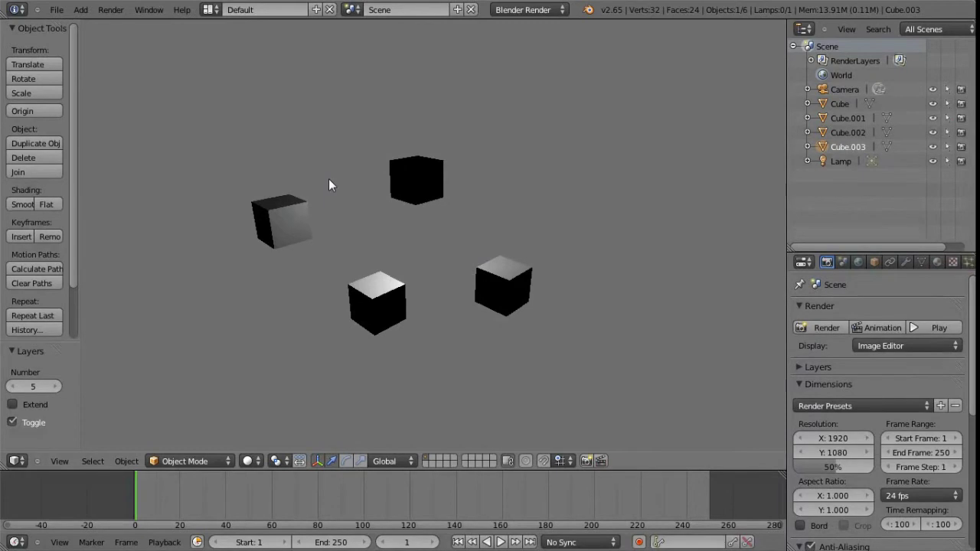
key(shift+z)
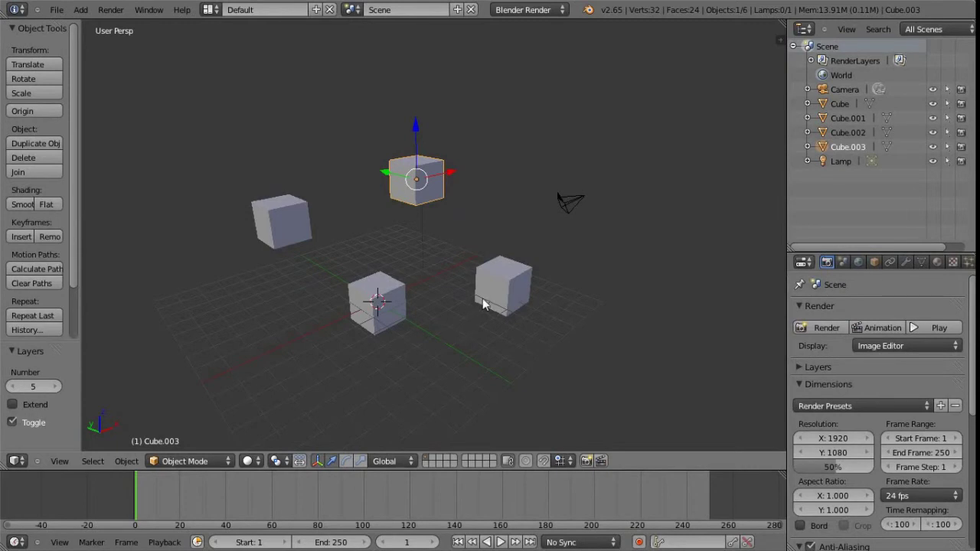
click(57, 9)
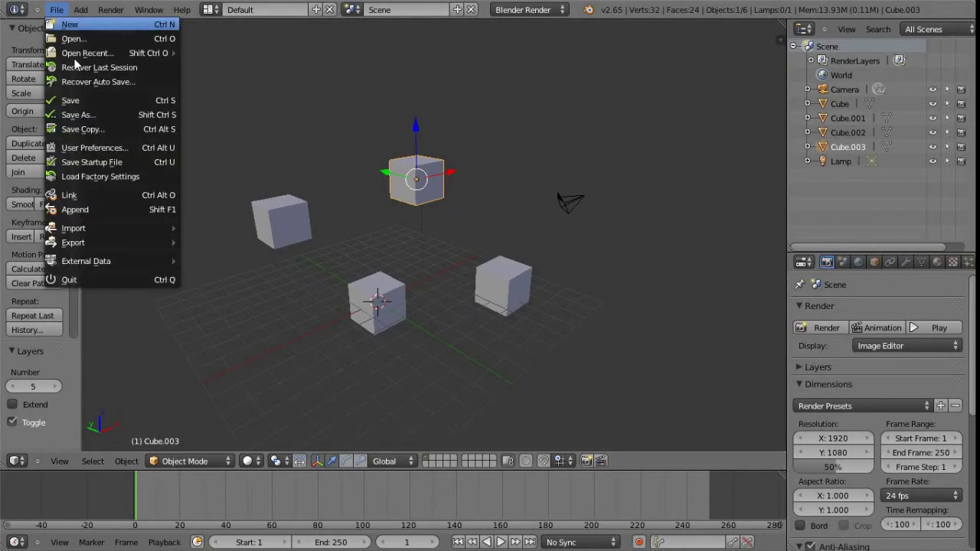
click(107, 148)
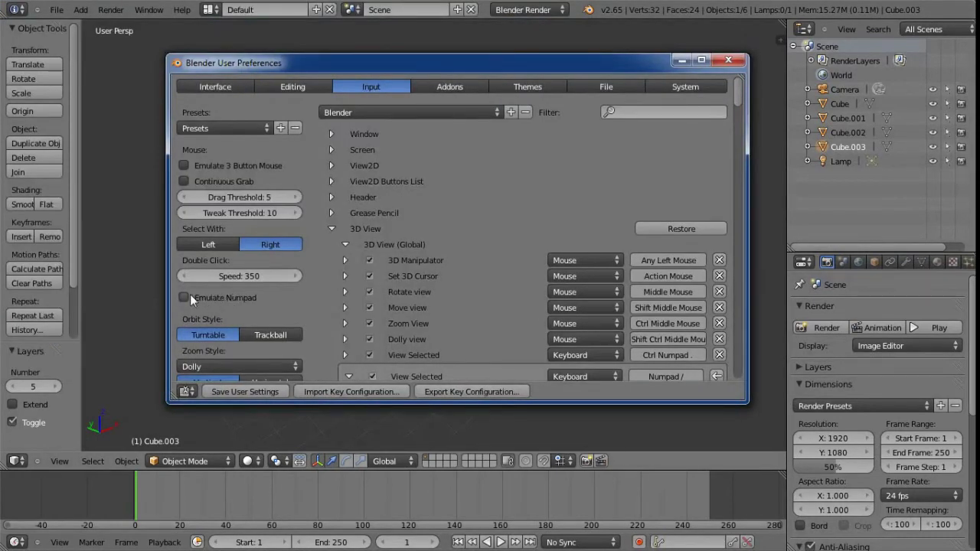
click(728, 60)
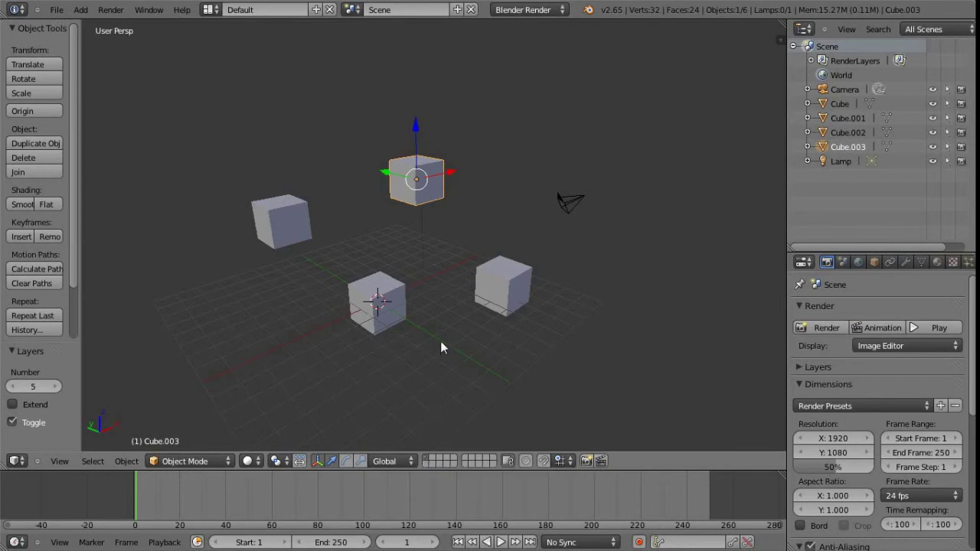
key(3)
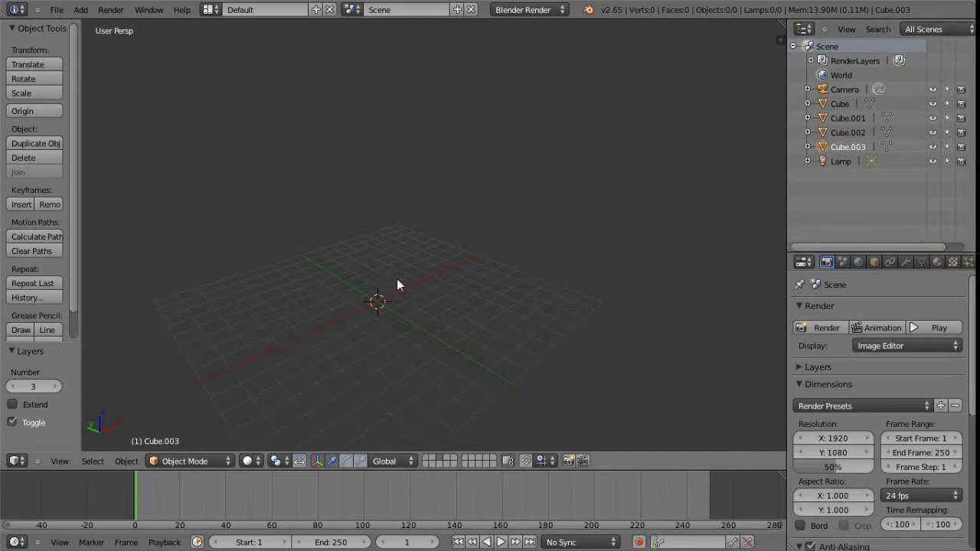
click(426, 460)
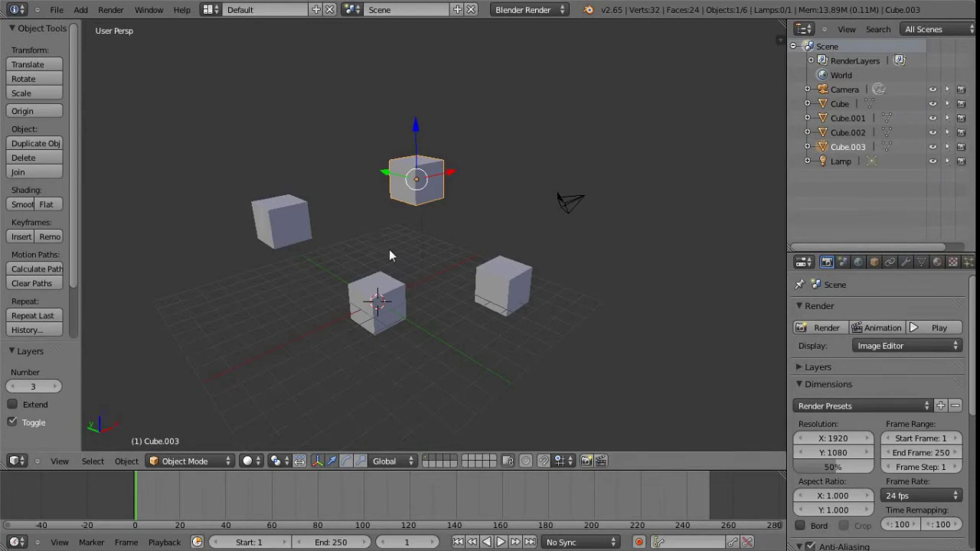
shift+middle_drag(374, 242, 389, 258)
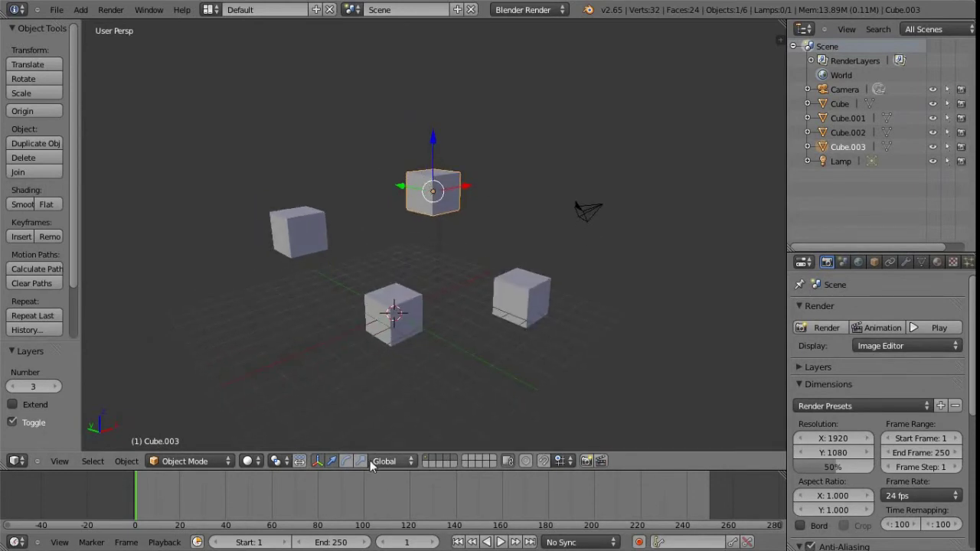
click(318, 463)
click(318, 462)
click(318, 463)
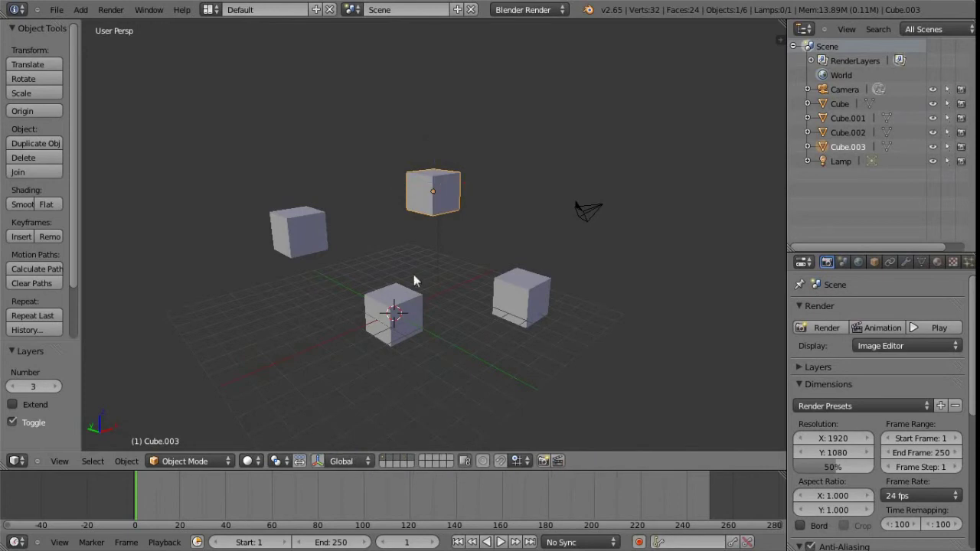
middle_drag(413, 281, 424, 265)
key(ctrl+space)
key(ctrl+space)
key(ctrl+space)
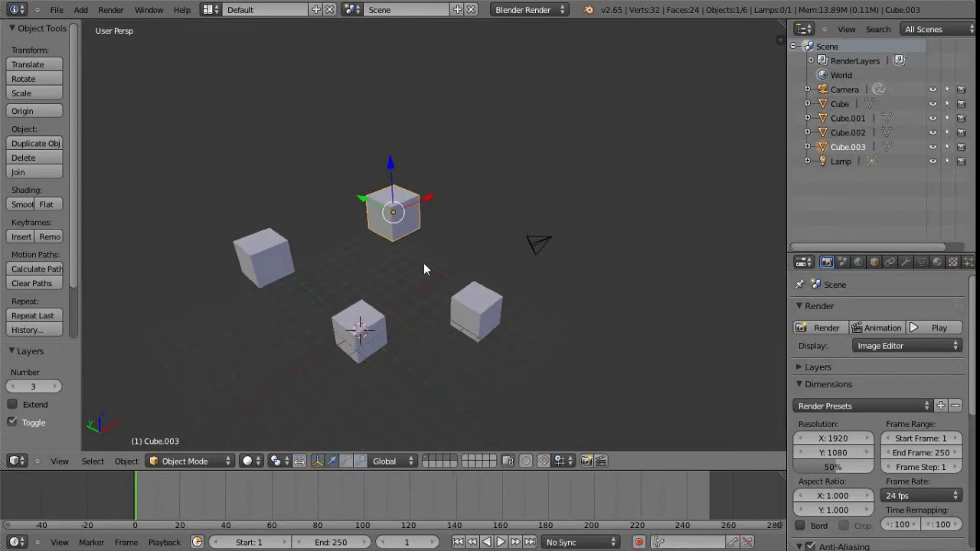
key(ctrl+space)
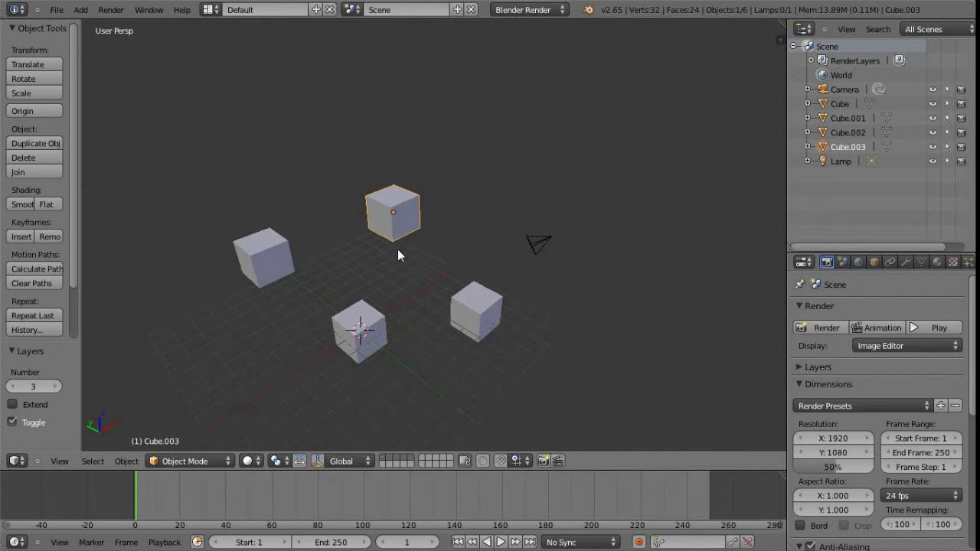
key(ctrl+space)
shift+middle_drag(406, 268, 435, 260)
scroll(435, 259, up, 2)
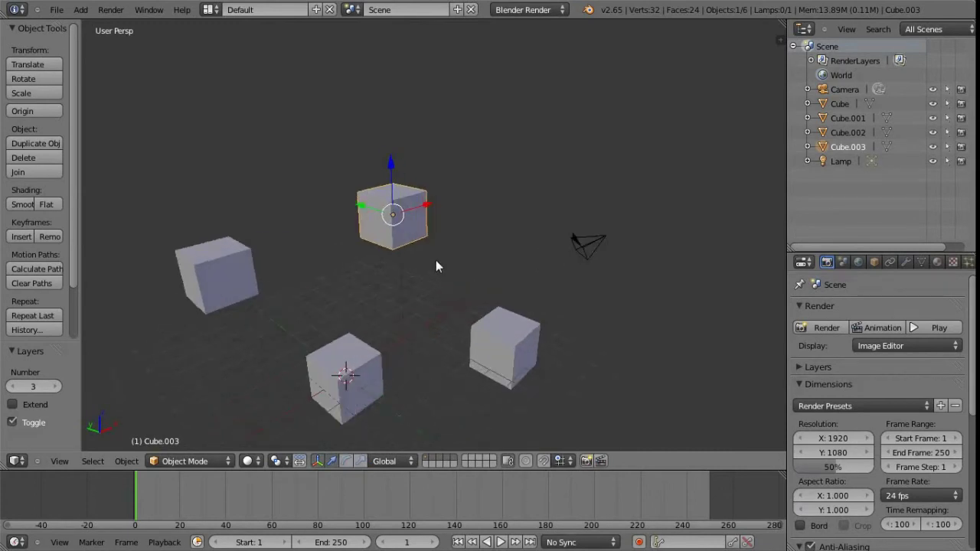
scroll(436, 260, down, 3)
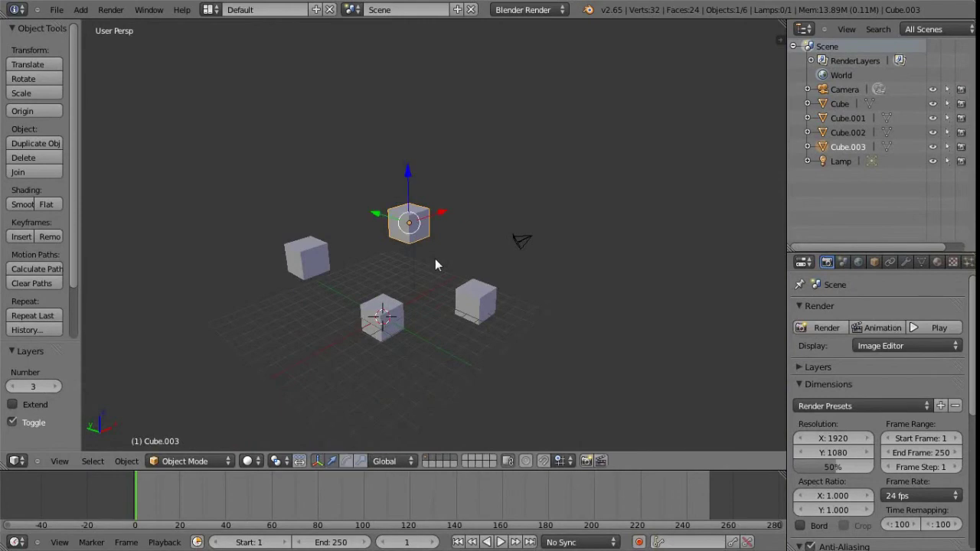
key(ctrl+space)
key(ctrl+space)
mouse_move(424, 250)
shift+middle_down()
mouse_move(417, 279)
mouse_move(426, 250)
shift+middle_up()
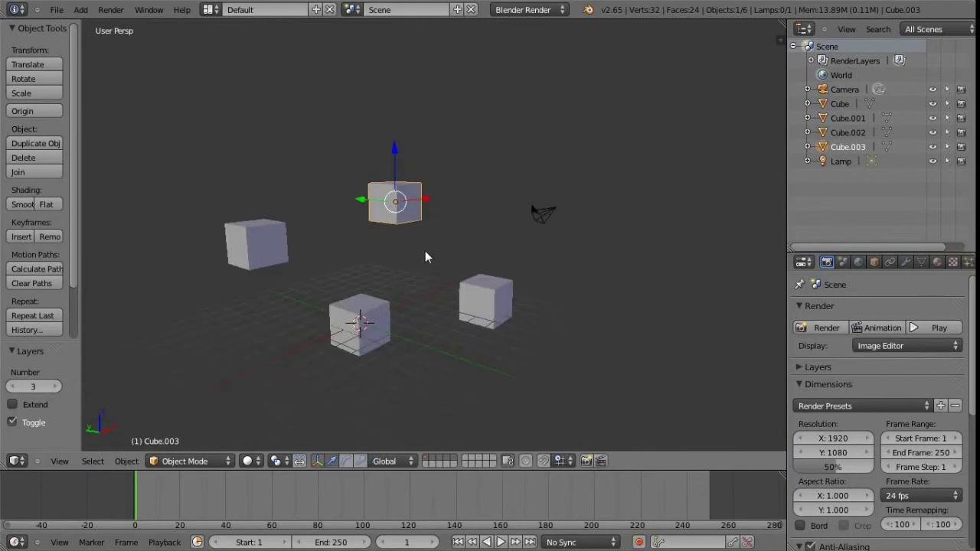
- Restrict rendering of unselected objects from the W specials menu, then clear all render restrictions
scroll(427, 263, up, 2)
key(w)
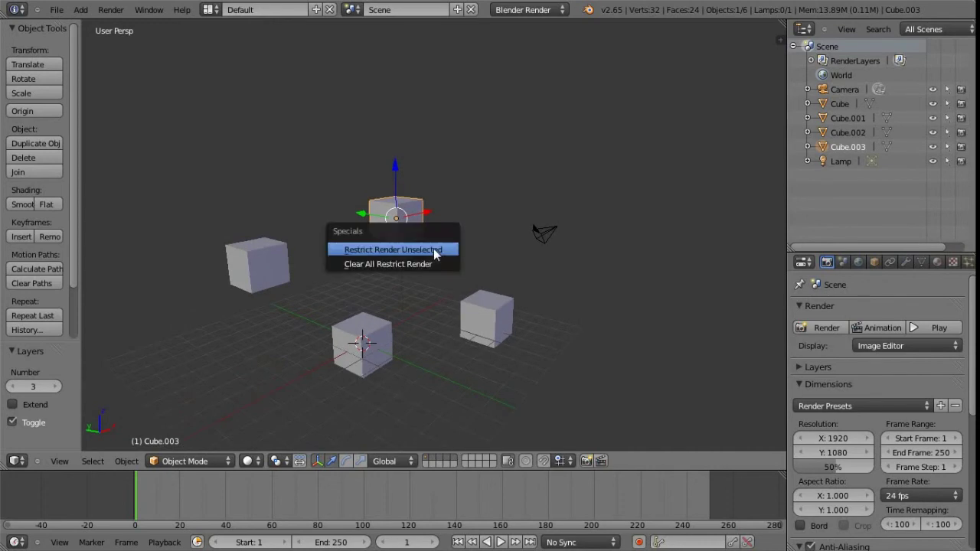
click(372, 253)
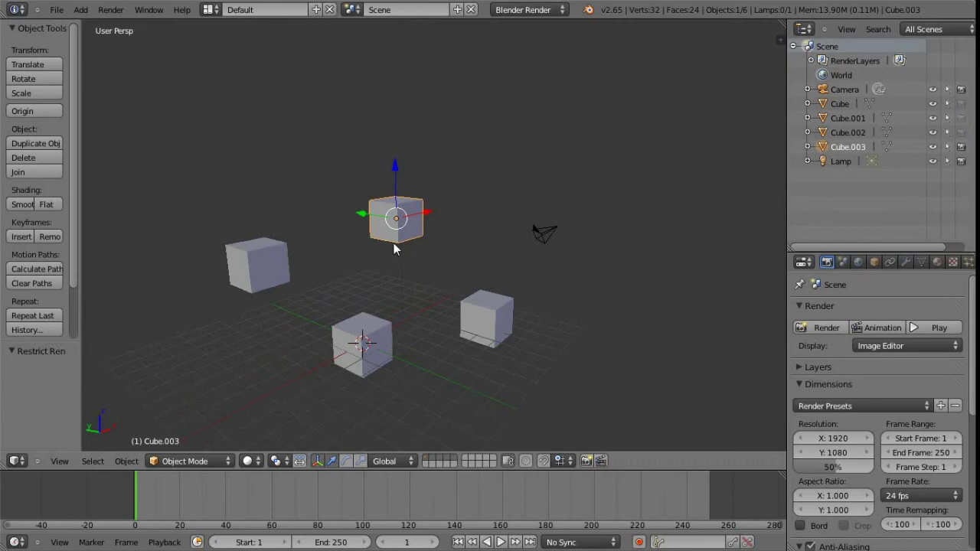
key(ctrl+alt+h)
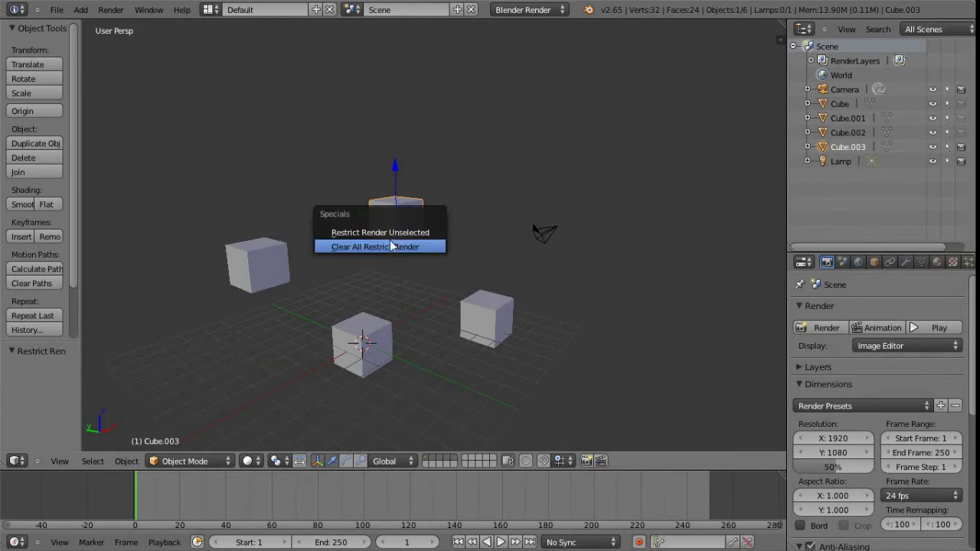
click(379, 247)
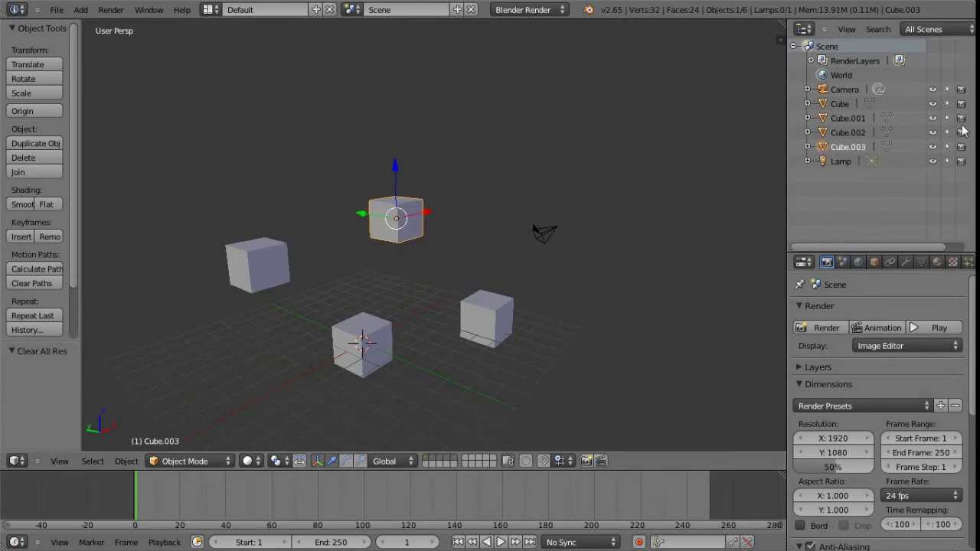
- Restrict rendering to the selected cube again, then re-enable Cube, Cube.001 and Cube.002 in the outliner
key(ctrl+alt+h)
click(468, 225)
click(962, 133)
click(962, 118)
click(962, 103)
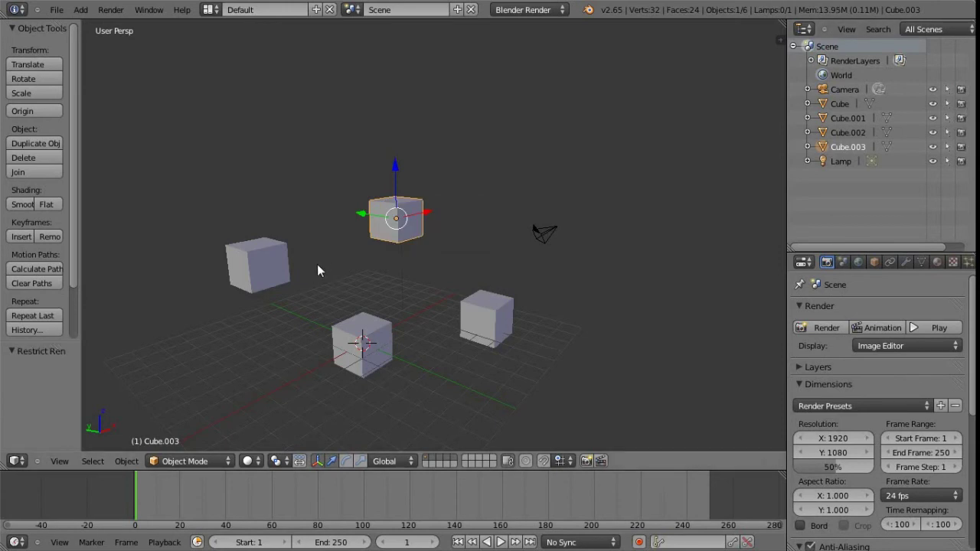
- Toggle the 3D view, outliner and render properties between maximized and normal with Ctrl+Up
middle_drag(404, 280, 425, 258)
key(ctrl+Up)
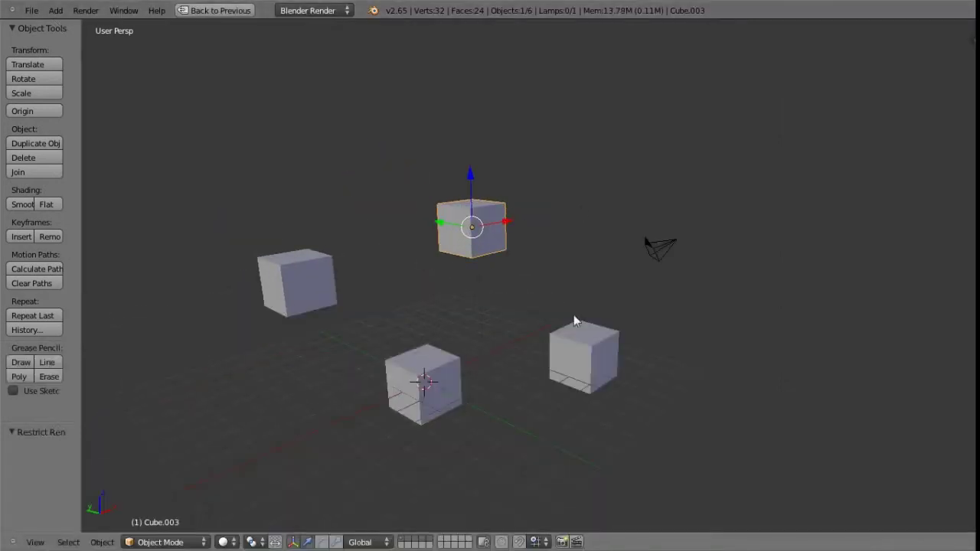
key(ctrl+Up)
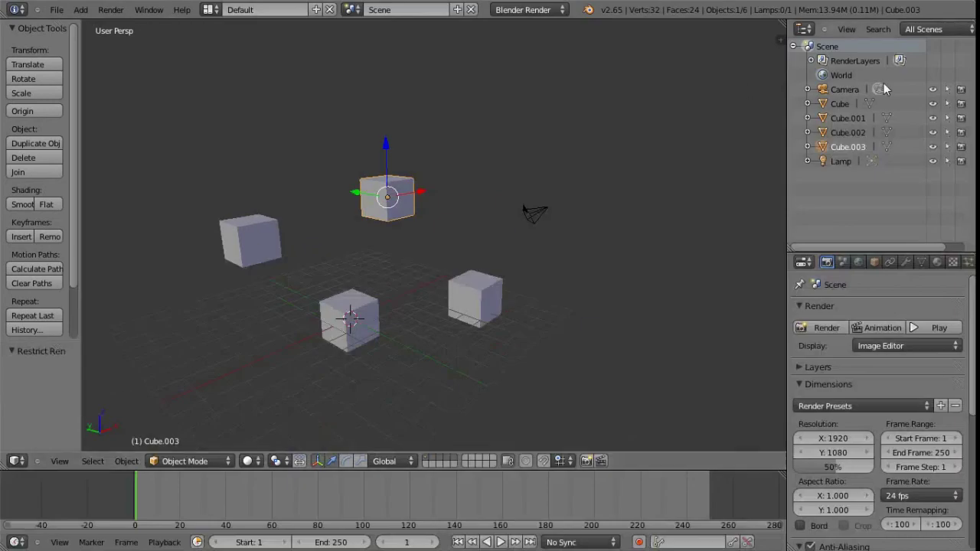
key(ctrl+Up)
key(ctrl+Up)
key(ctrl+Up)
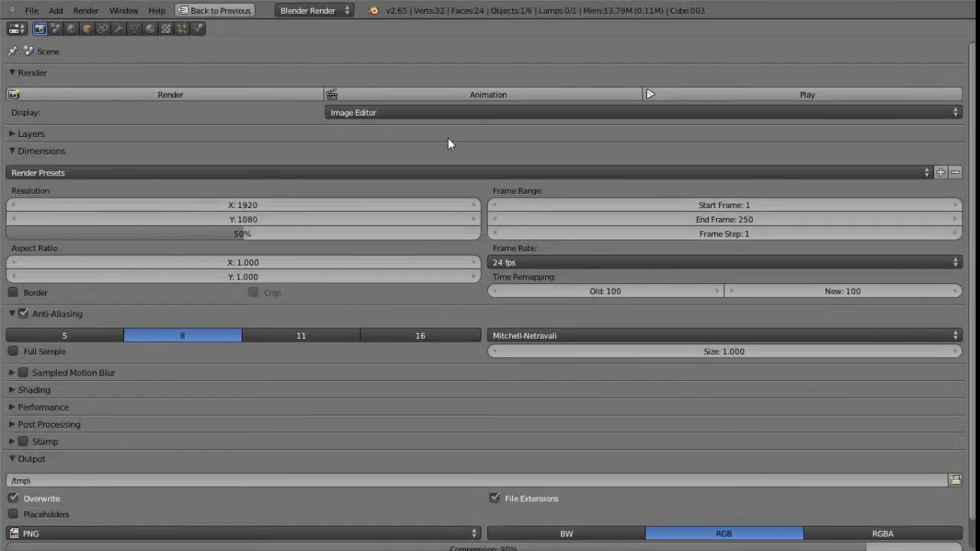
key(ctrl+Up)
key(ctrl+Up)
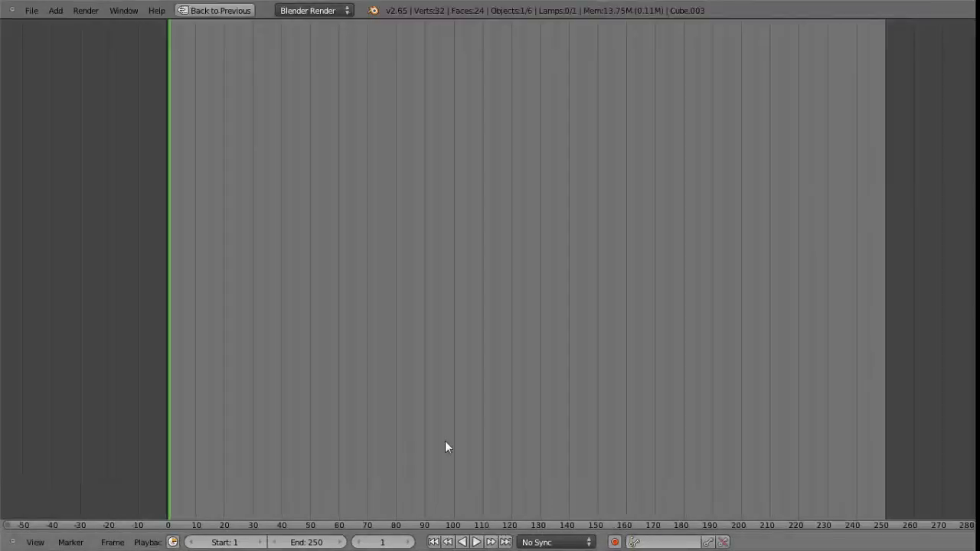
key(ctrl+Up)
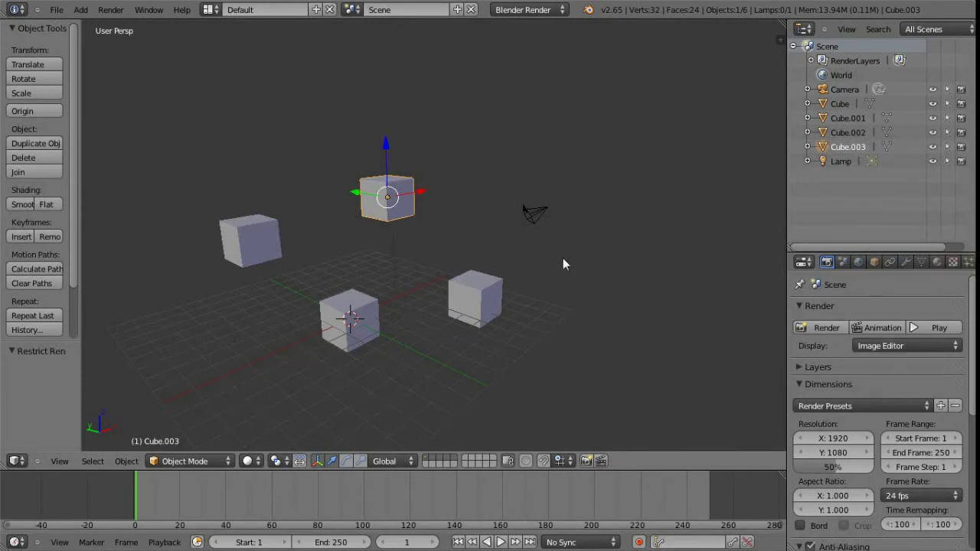
key(ctrl+Up)
key(ctrl+Up)
key(ctrl+Up)
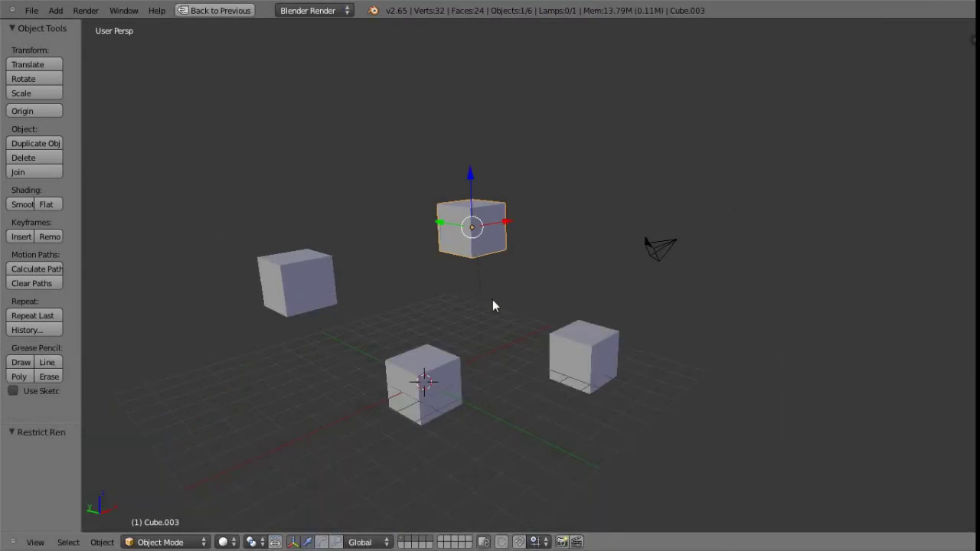
- Restore the normal layout and drag Cube.003 down 1.245 units along Z
shift+middle_drag(493, 302, 537, 279)
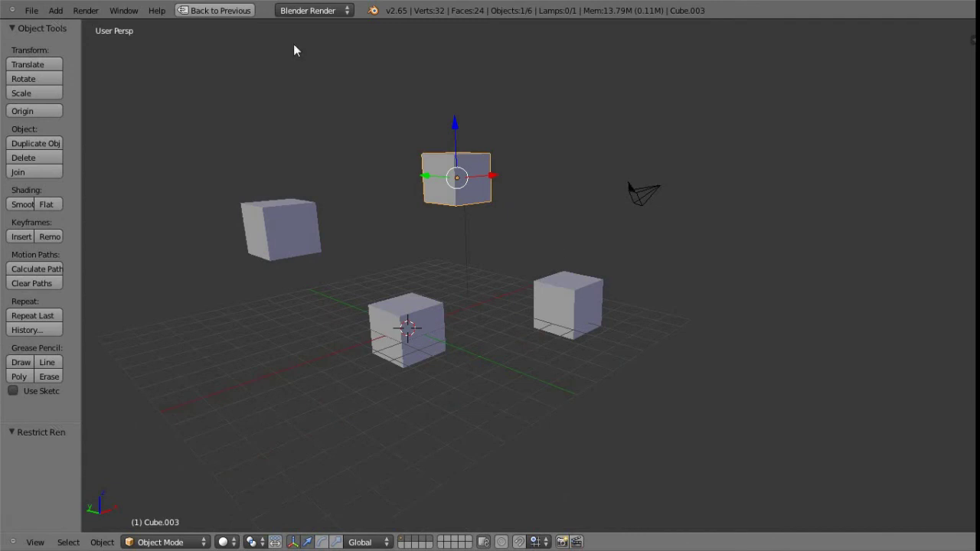
click(222, 13)
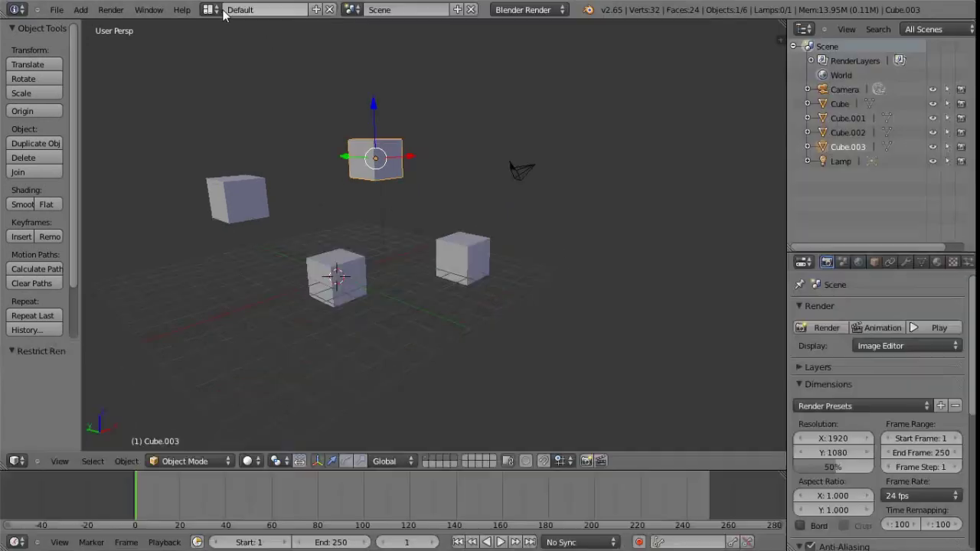
middle_drag(524, 232, 441, 228)
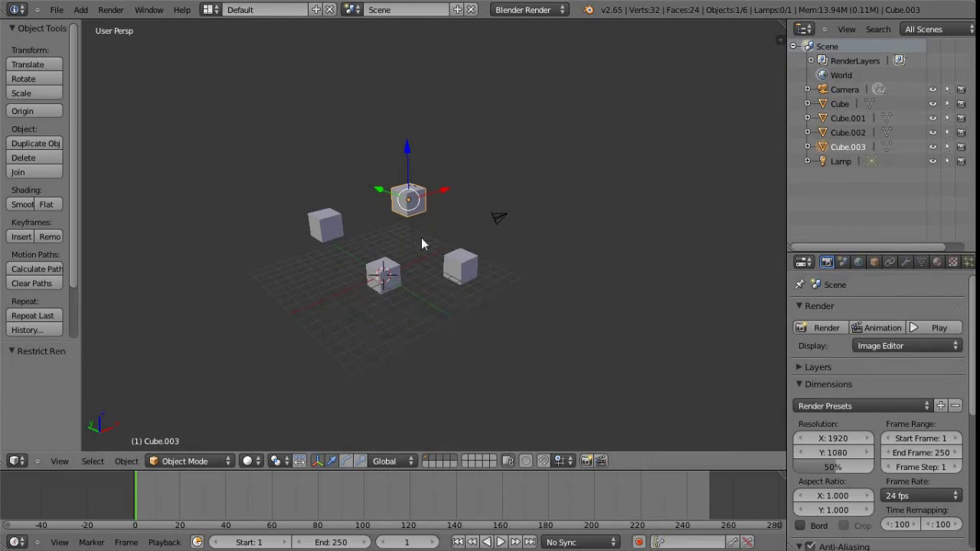
drag(407, 148, 430, 208)
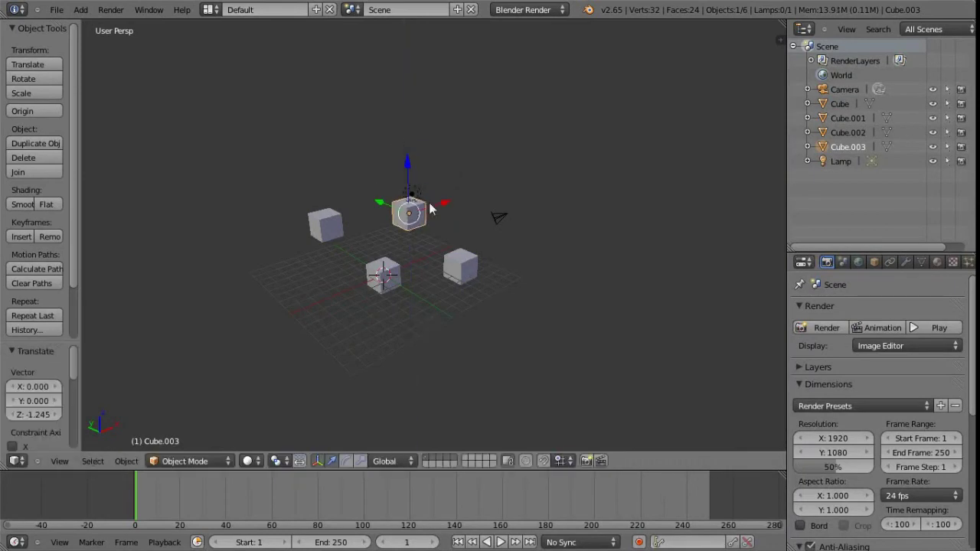